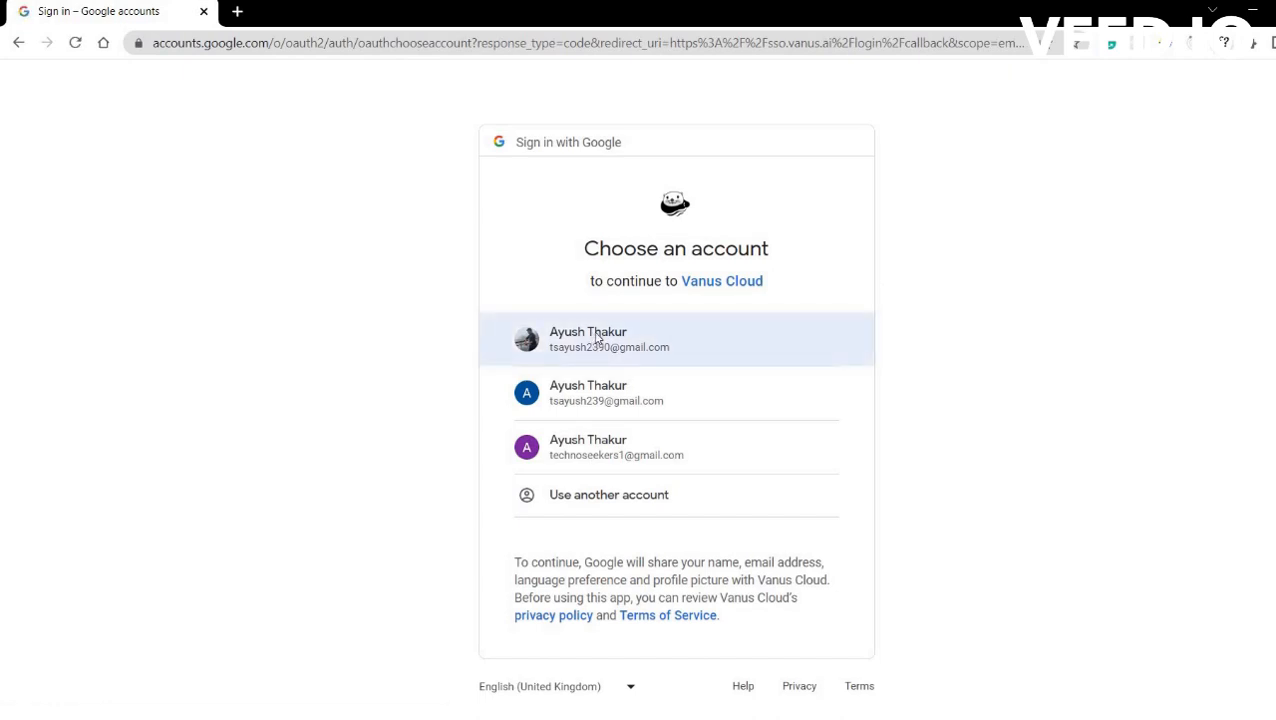
Sign in with the chosen Google account and launch the AWS Billing + Google Sheets template.
{"action": "left_click", "coordinate": [596, 338]}
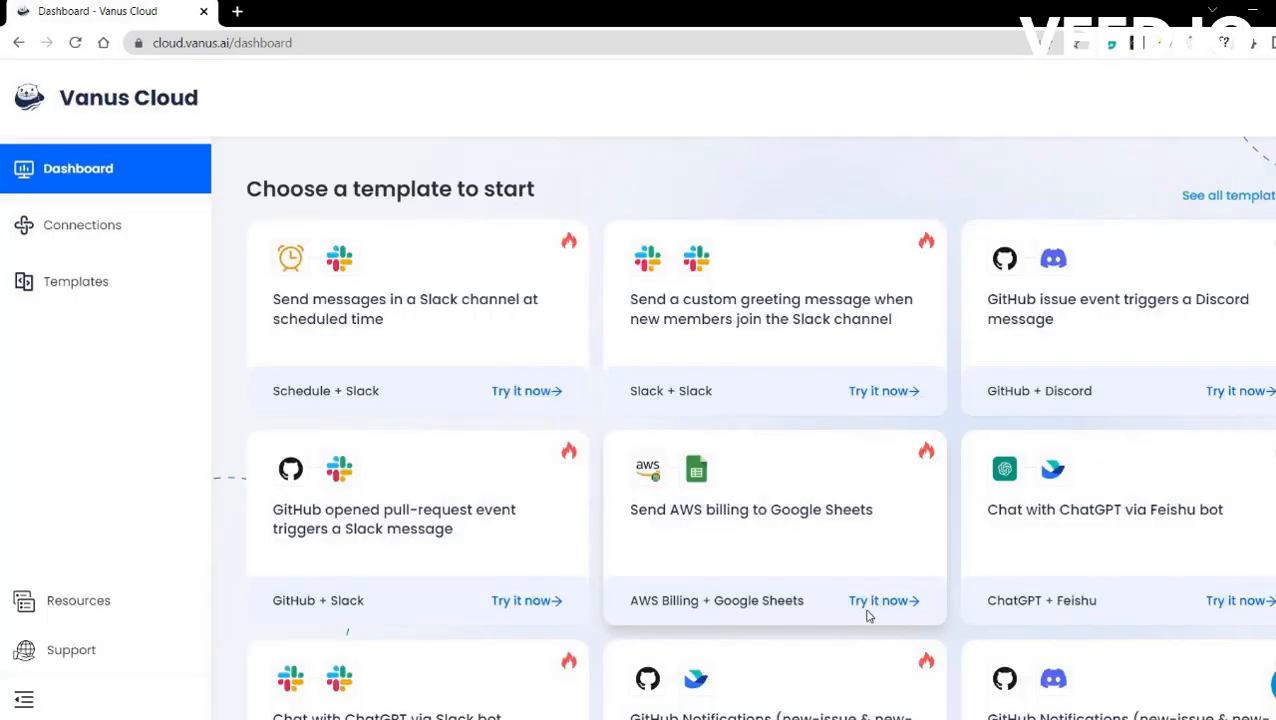
{"action": "left_click", "coordinate": [869, 610]}
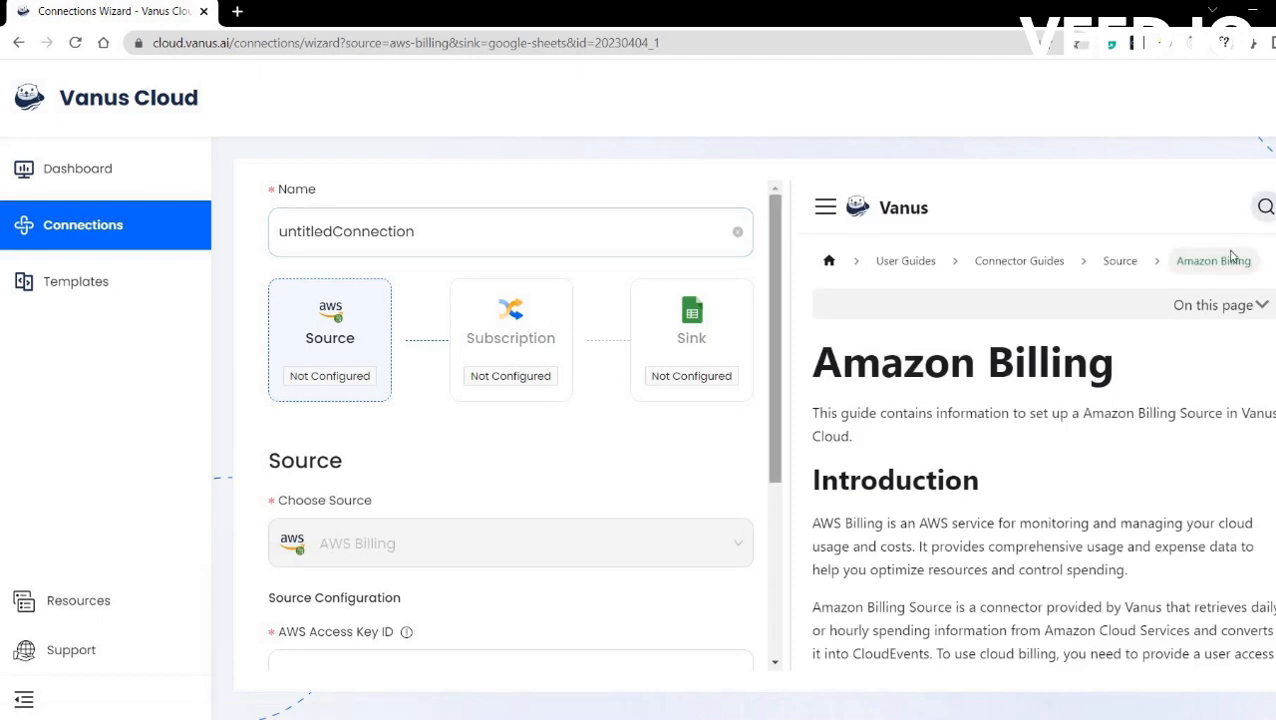
{"action": "scroll", "coordinate": [1040, 450], "scroll_direction": "down", "scroll_amount": 15}
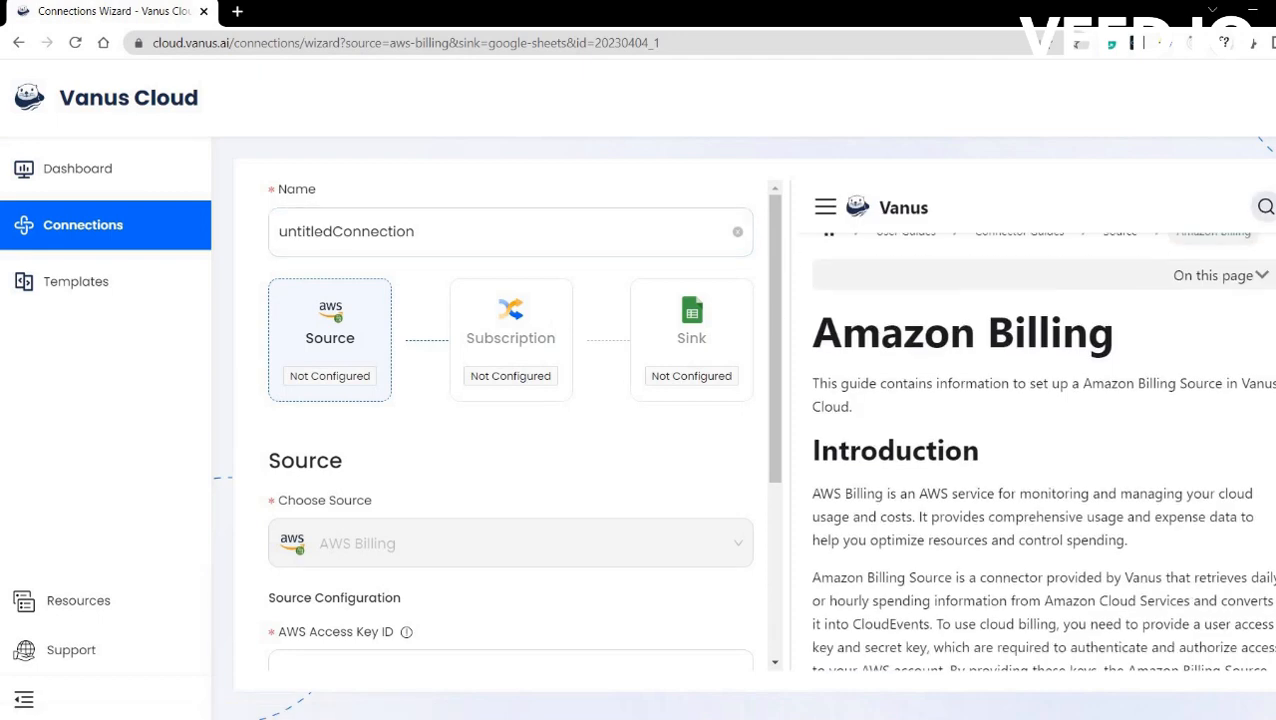
{"action": "scroll", "coordinate": [1055, 425], "scroll_direction": "down", "scroll_amount": 10}
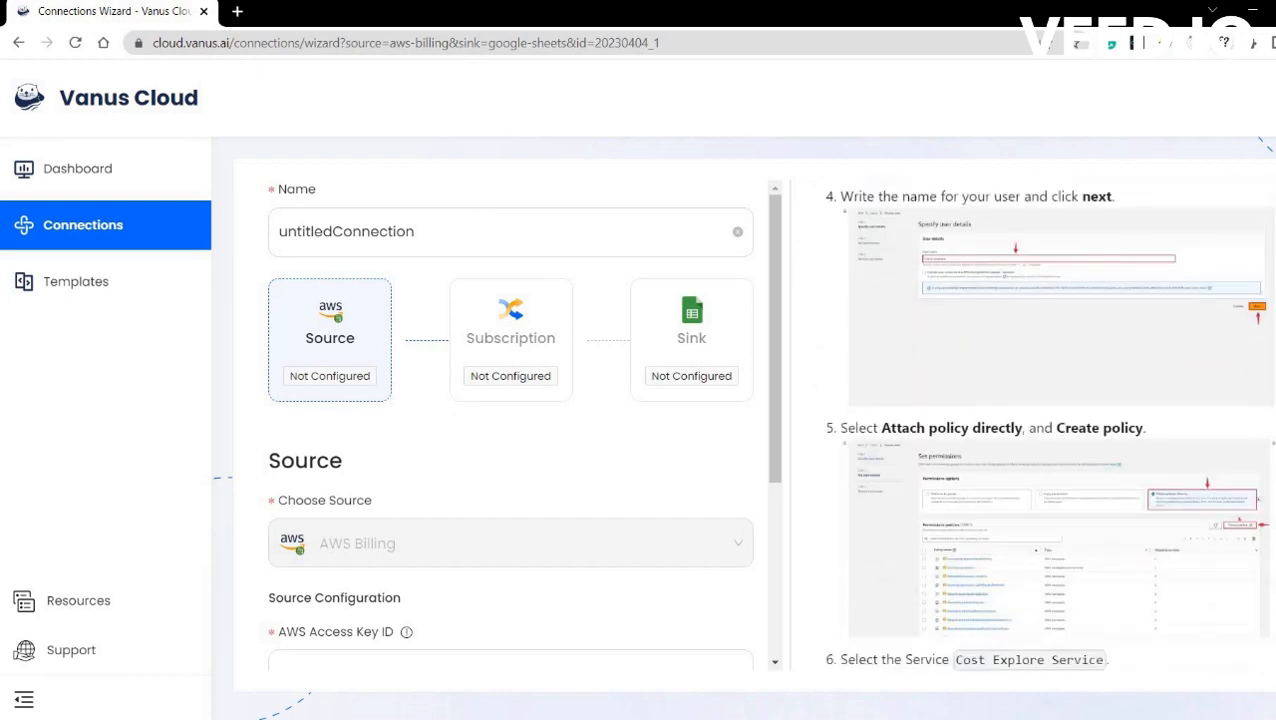
{"action": "scroll", "coordinate": [1055, 425], "scroll_direction": "up", "scroll_amount": 8}
{"action": "scroll", "coordinate": [1040, 450], "scroll_direction": "up", "scroll_amount": 8}
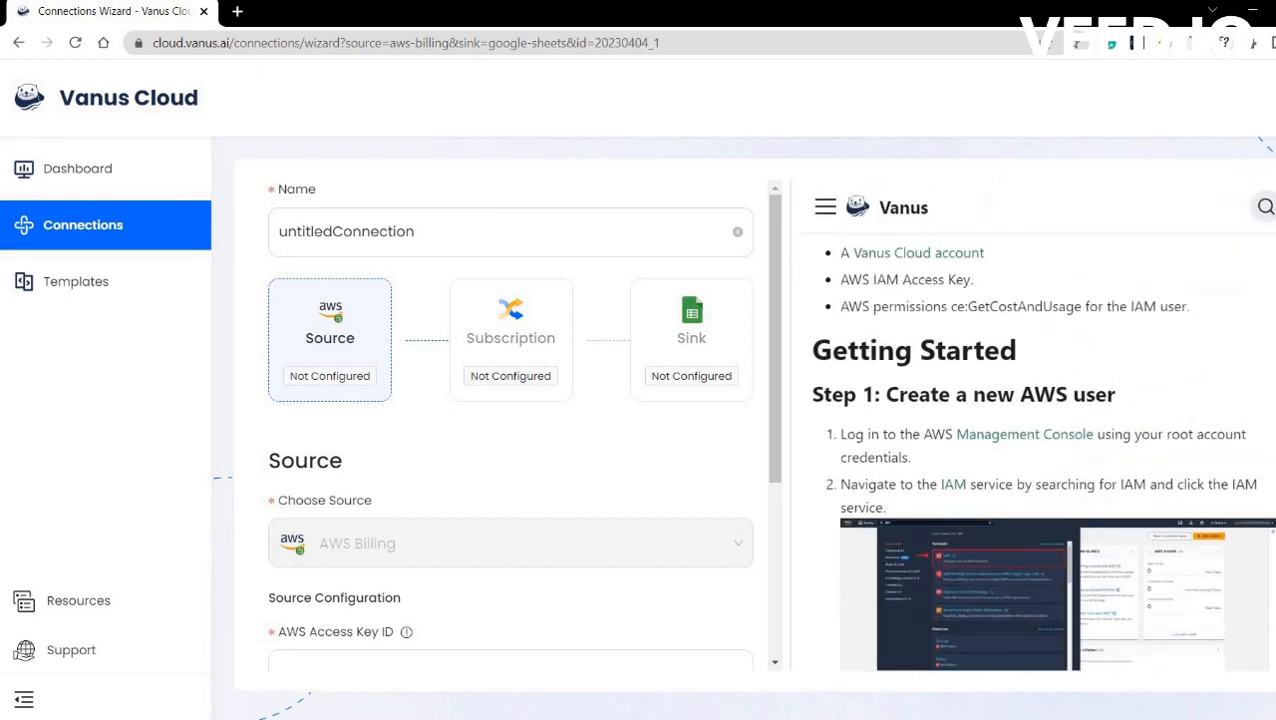
{"action": "scroll", "coordinate": [1040, 450], "scroll_direction": "down", "scroll_amount": 3}
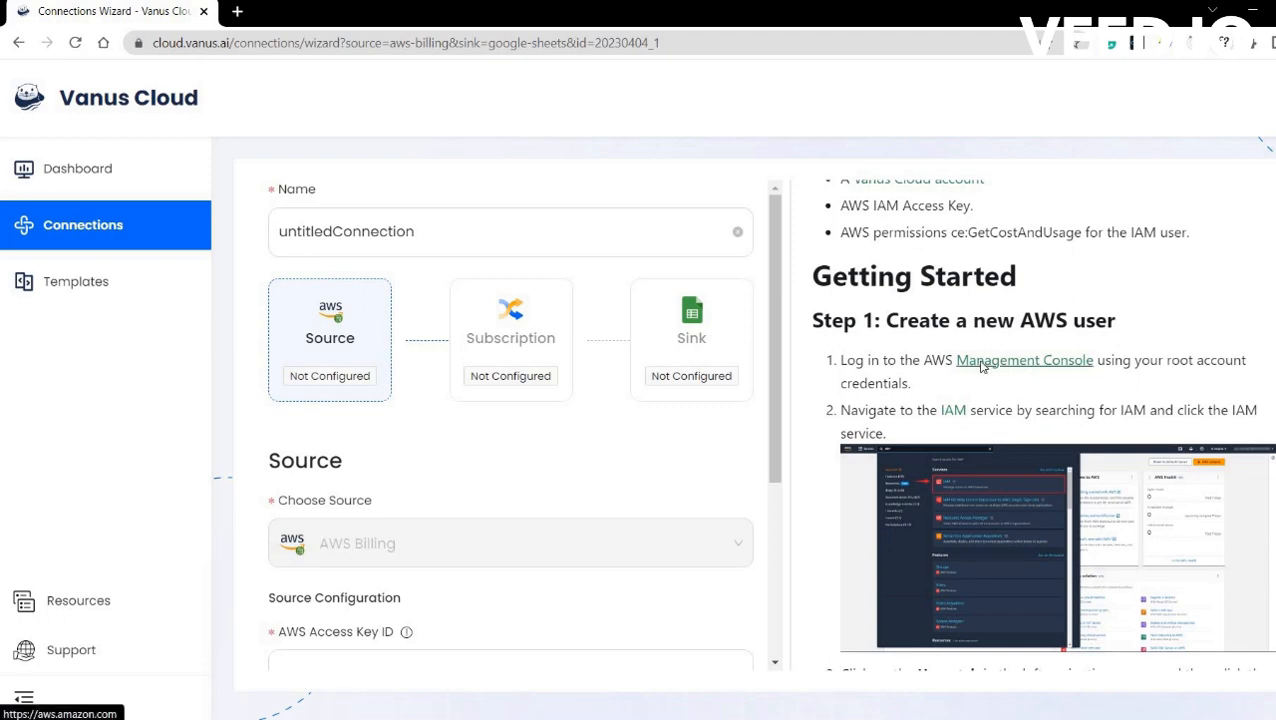
Sign in to the AWS Management Console as root user and open the IAM dashboard.
{"action": "left_click", "coordinate": [982, 362]}
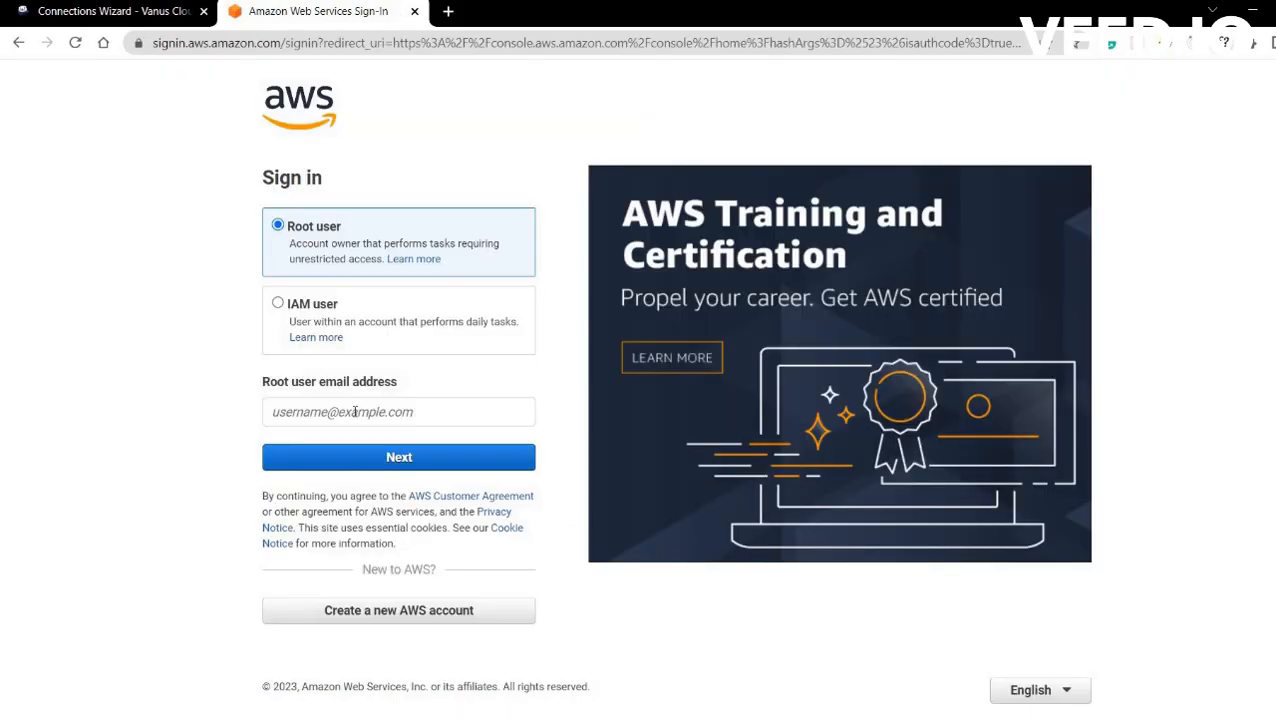
{"action": "left_click", "coordinate": [355, 412]}
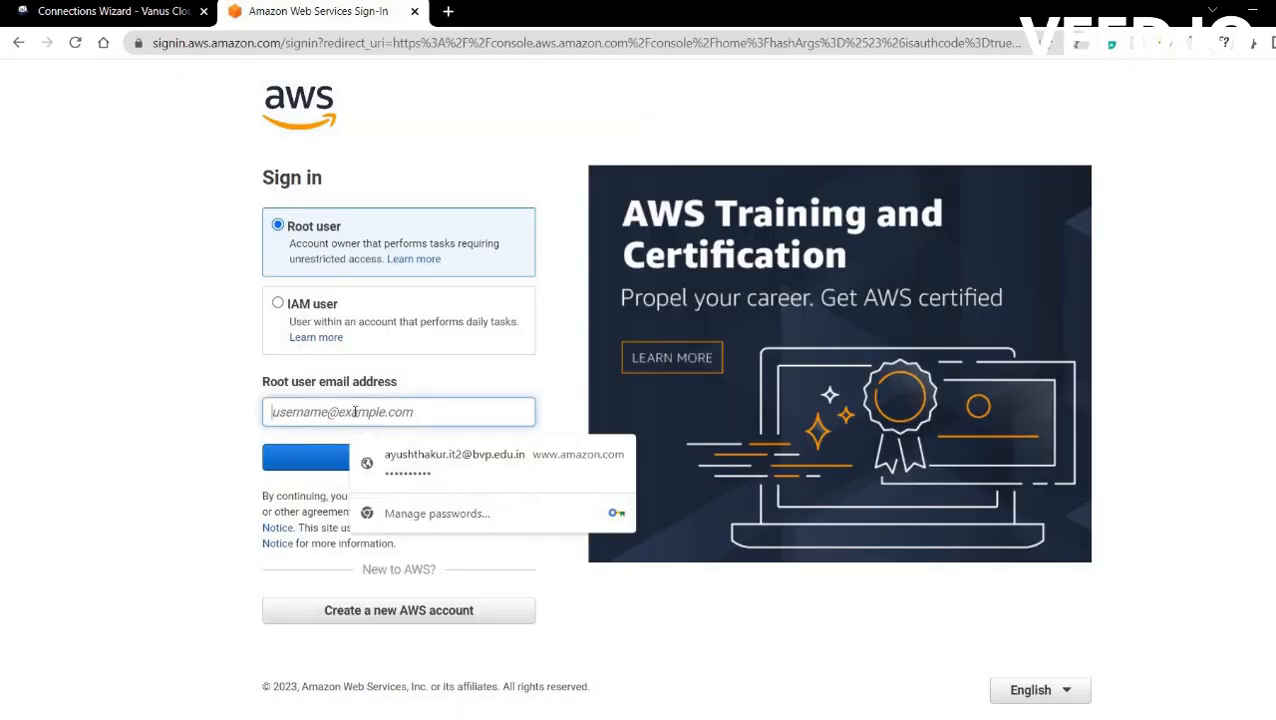
{"action": "type", "text": "tsa"}
{"action": "key", "text": "Down"}
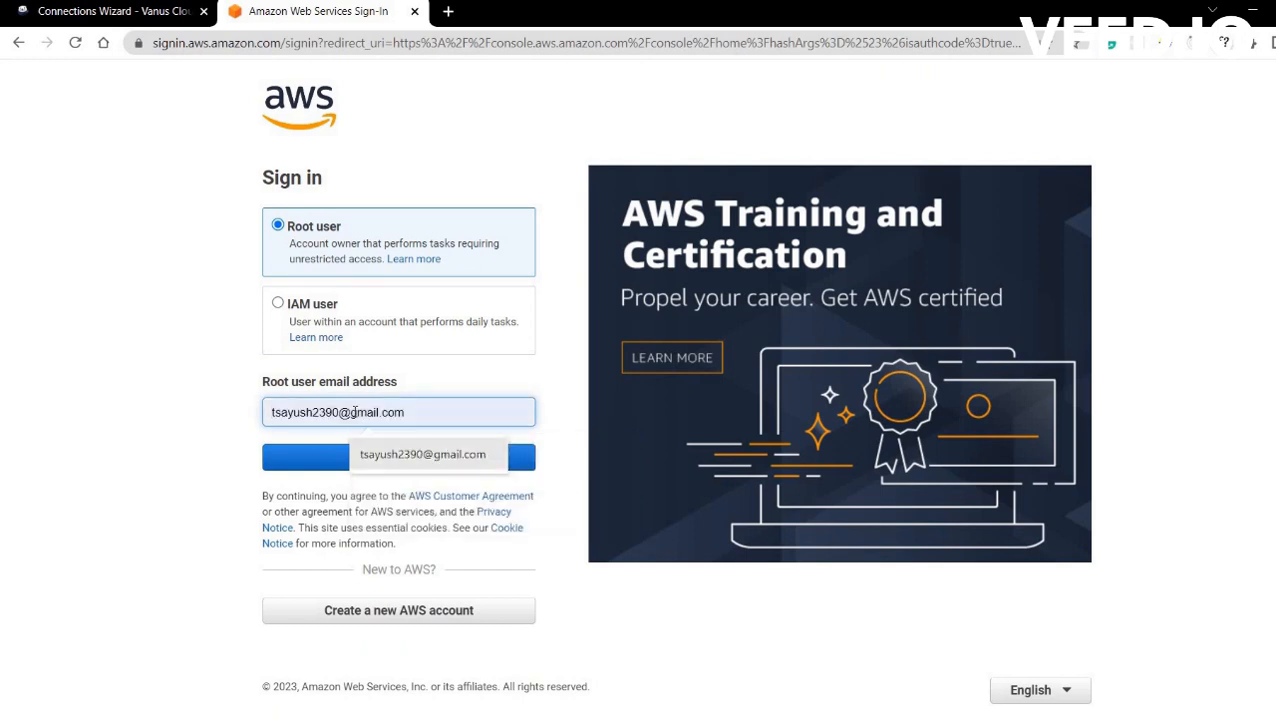
{"action": "key", "text": "Return"}
{"action": "key", "text": "Return"}
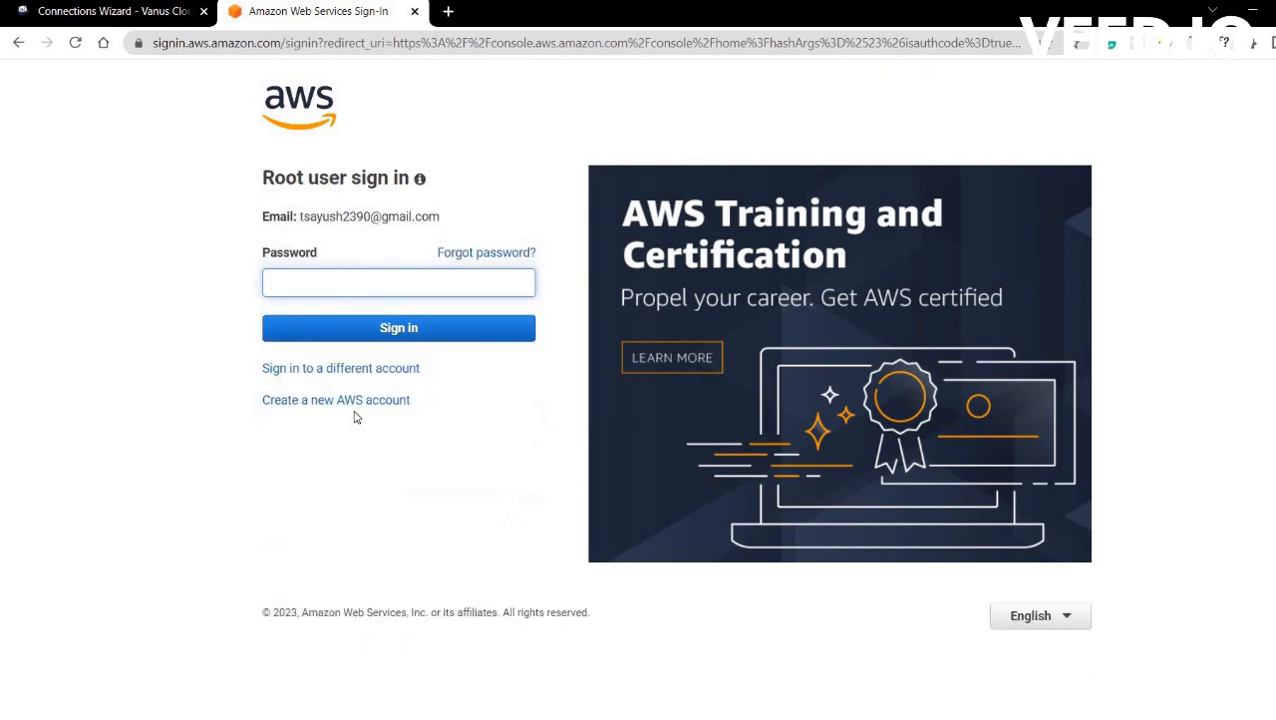
{"action": "type", "text": "•••••••••"}
{"action": "key", "text": "Return"}
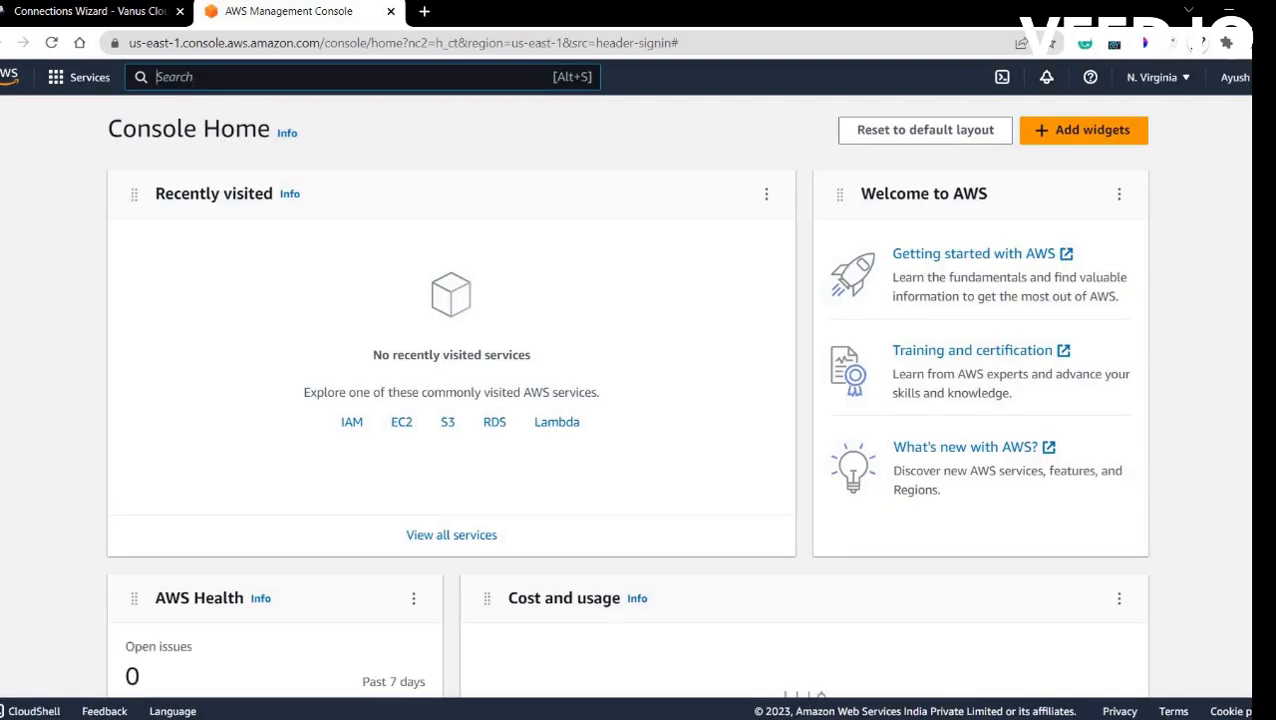
{"action": "type", "text": "IAM"}
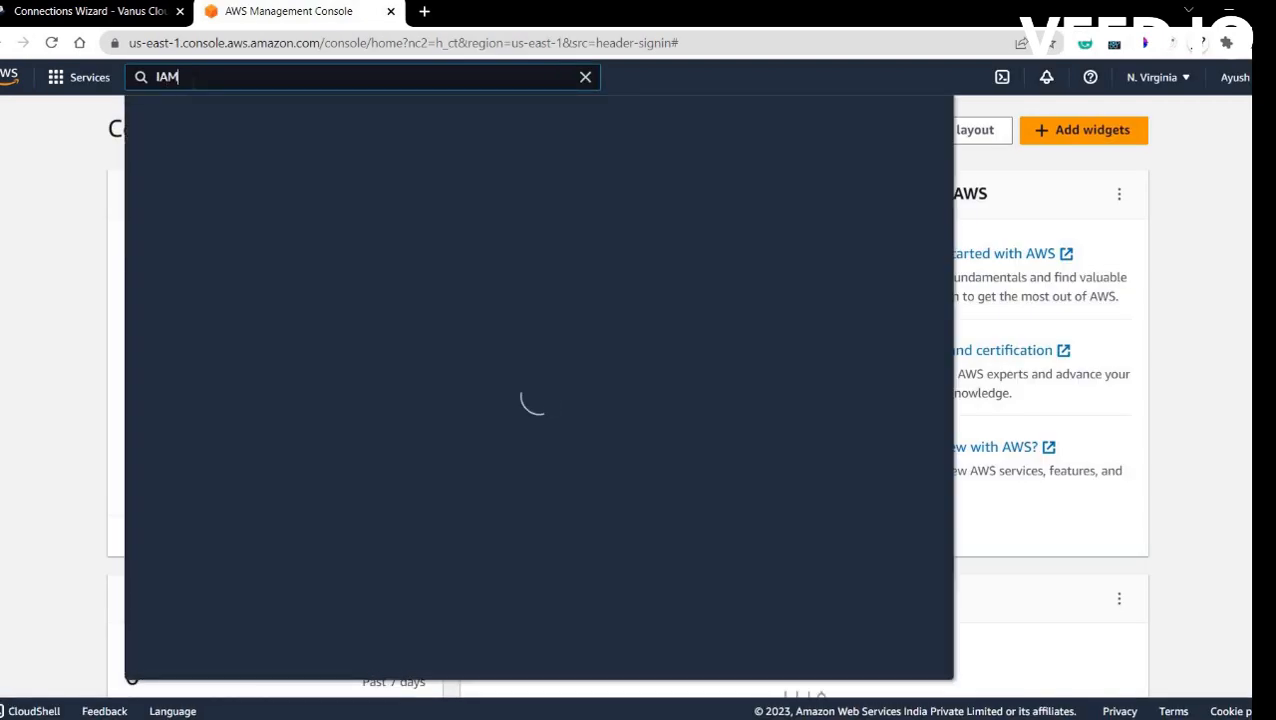
{"action": "key", "text": "Return"}
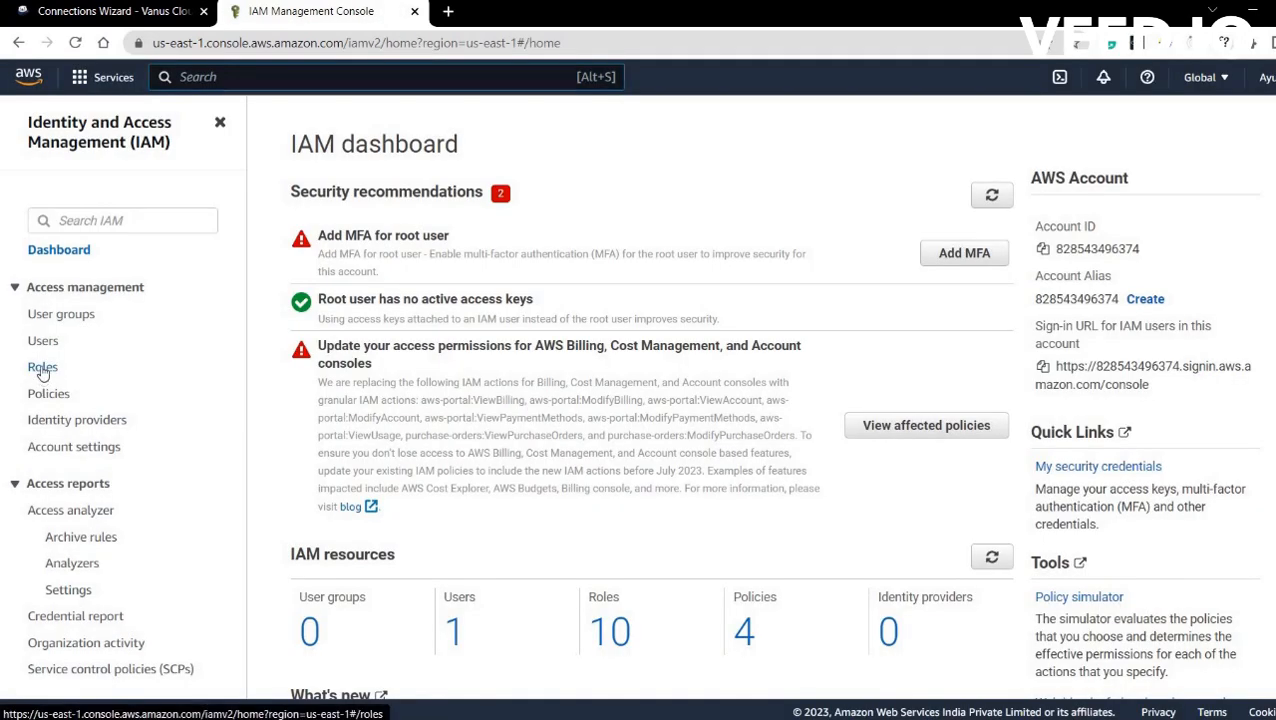
Start a new IAM user named Vanus-test, choose Attach policies directly, and begin a new policy.
{"action": "left_click", "coordinate": [42, 368]}
{"action": "left_click", "coordinate": [44, 343]}
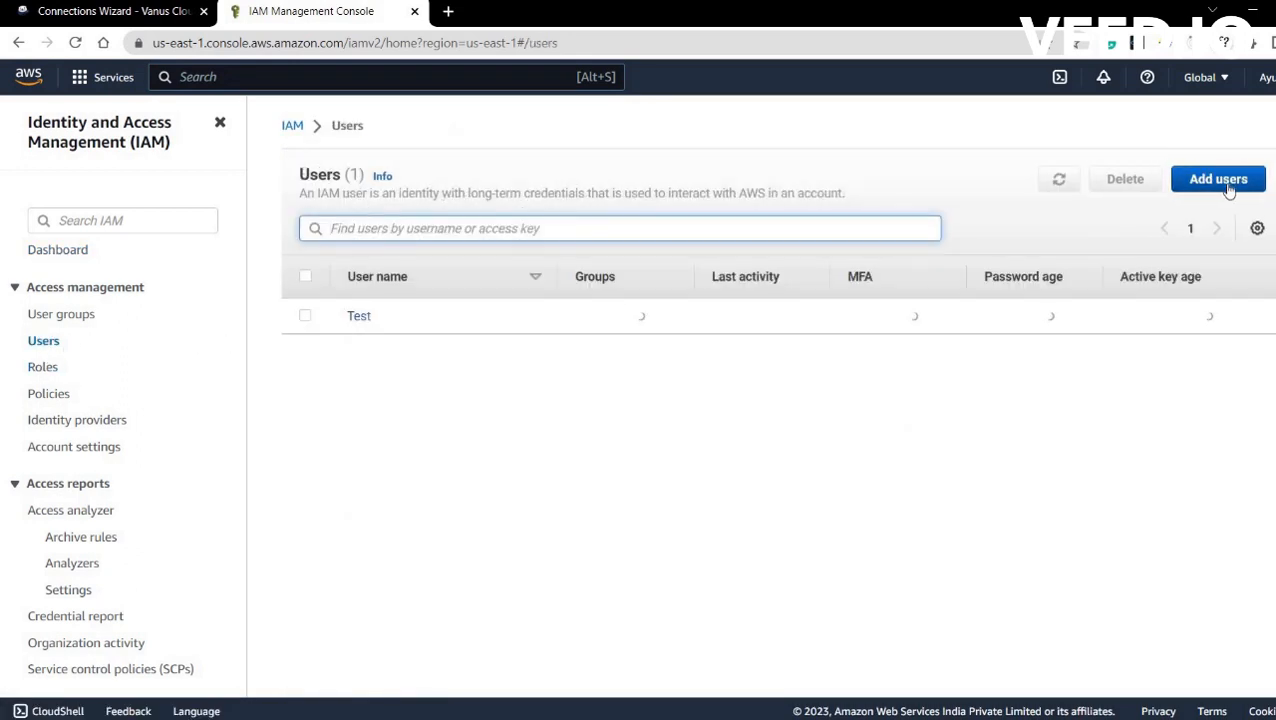
{"action": "left_click", "coordinate": [1222, 180]}
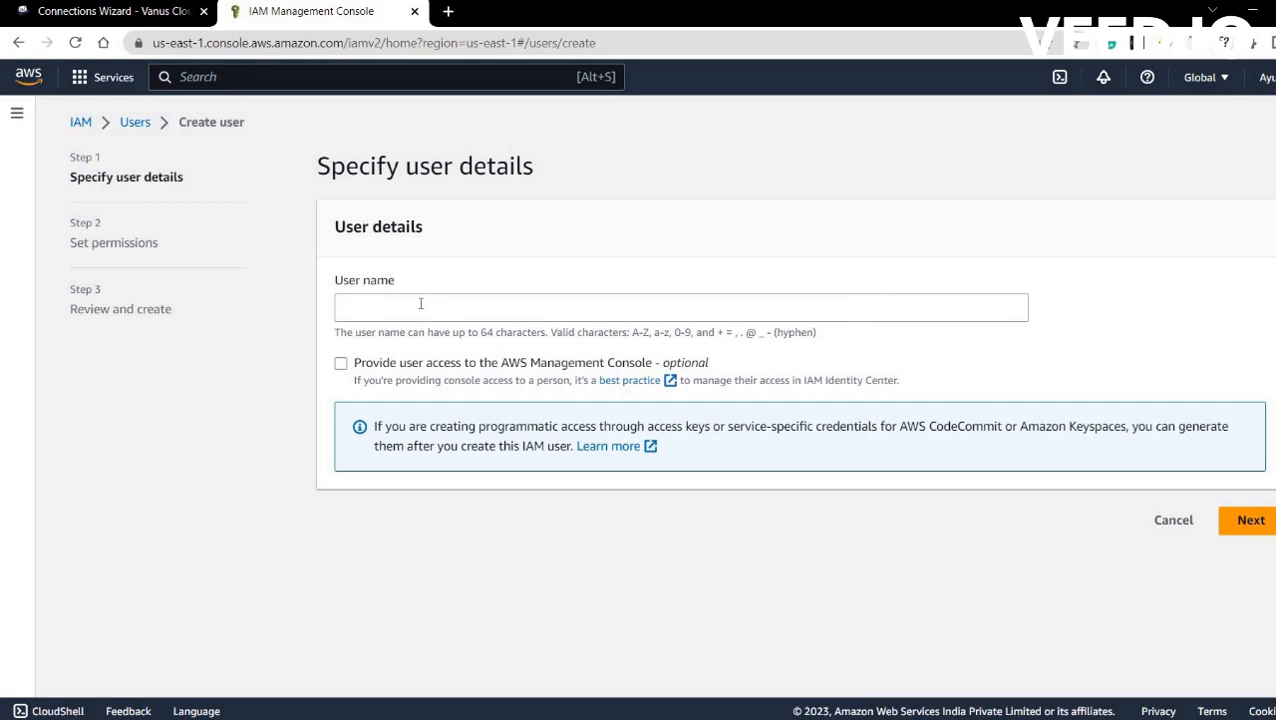
{"action": "left_click", "coordinate": [420, 303]}
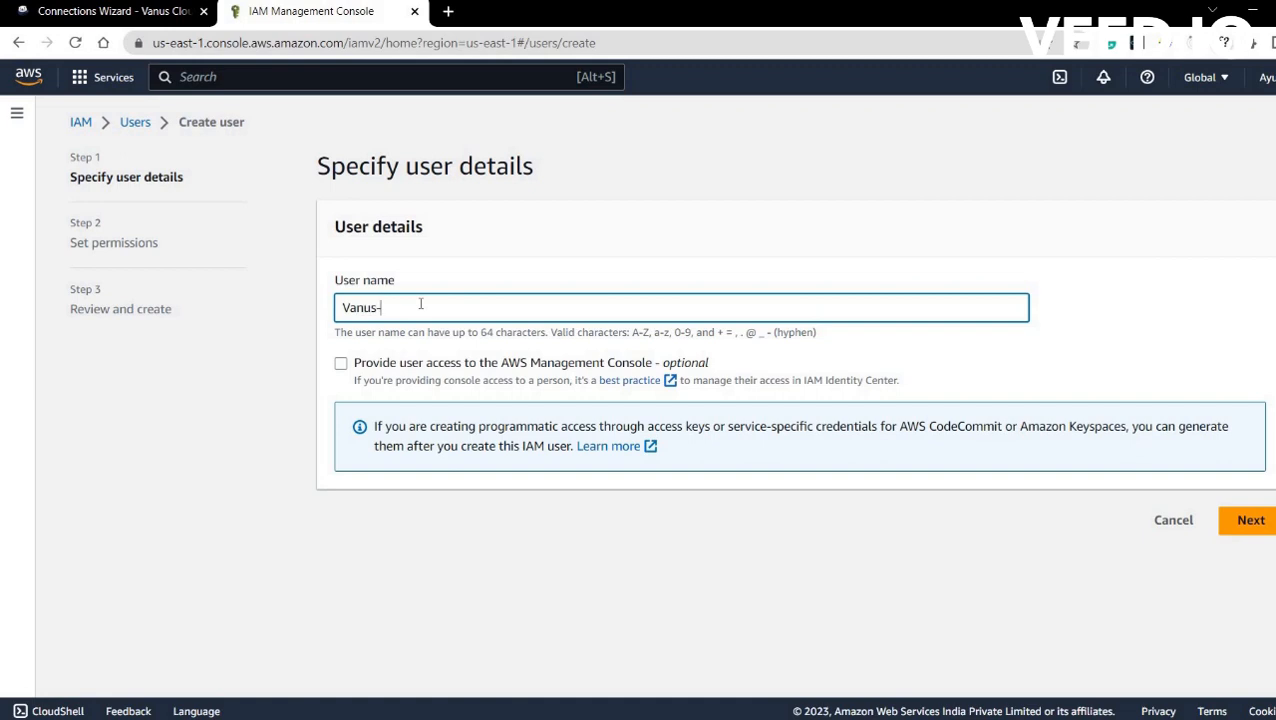
{"action": "left_click", "coordinate": [1245, 532]}
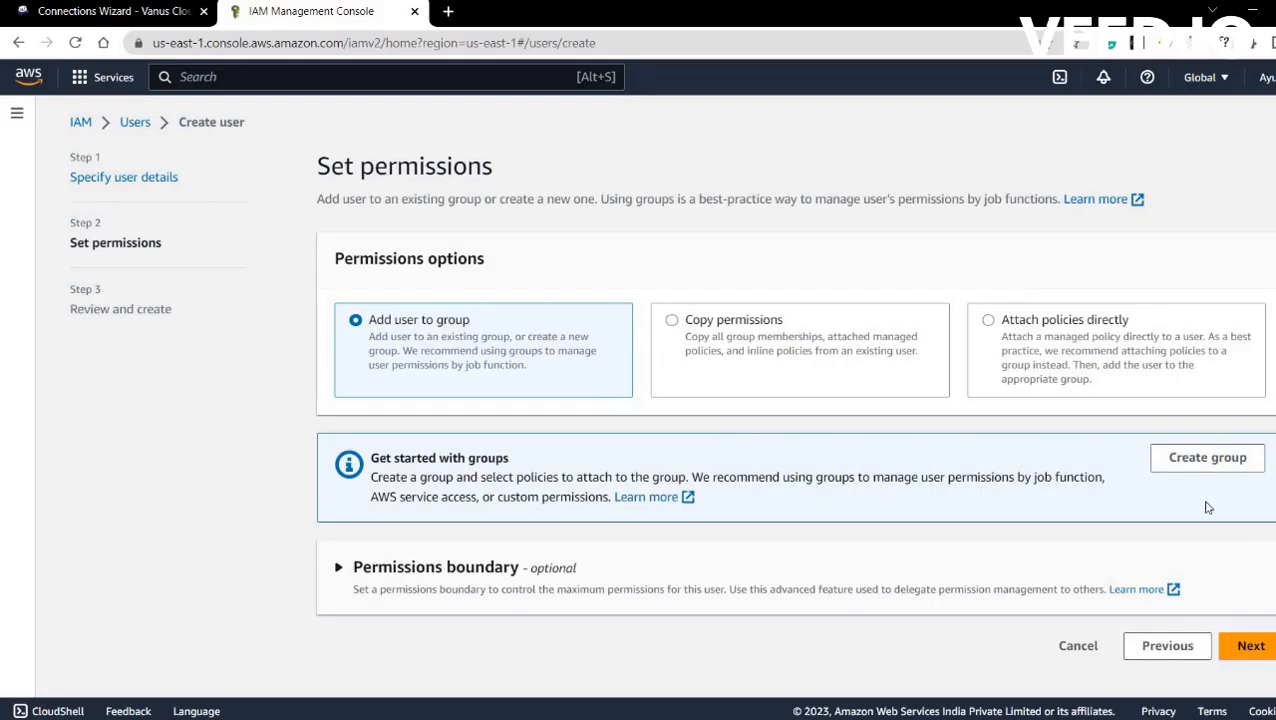
{"action": "left_click", "coordinate": [988, 321]}
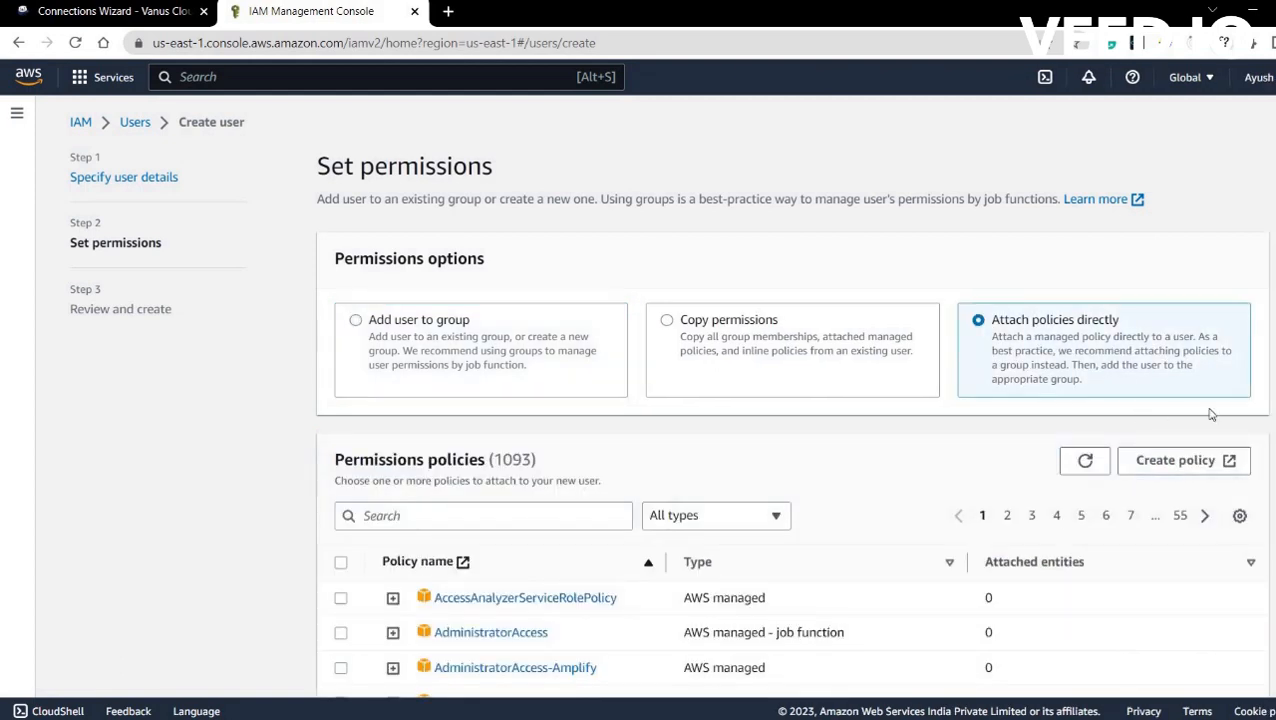
{"action": "left_click", "coordinate": [1178, 470]}
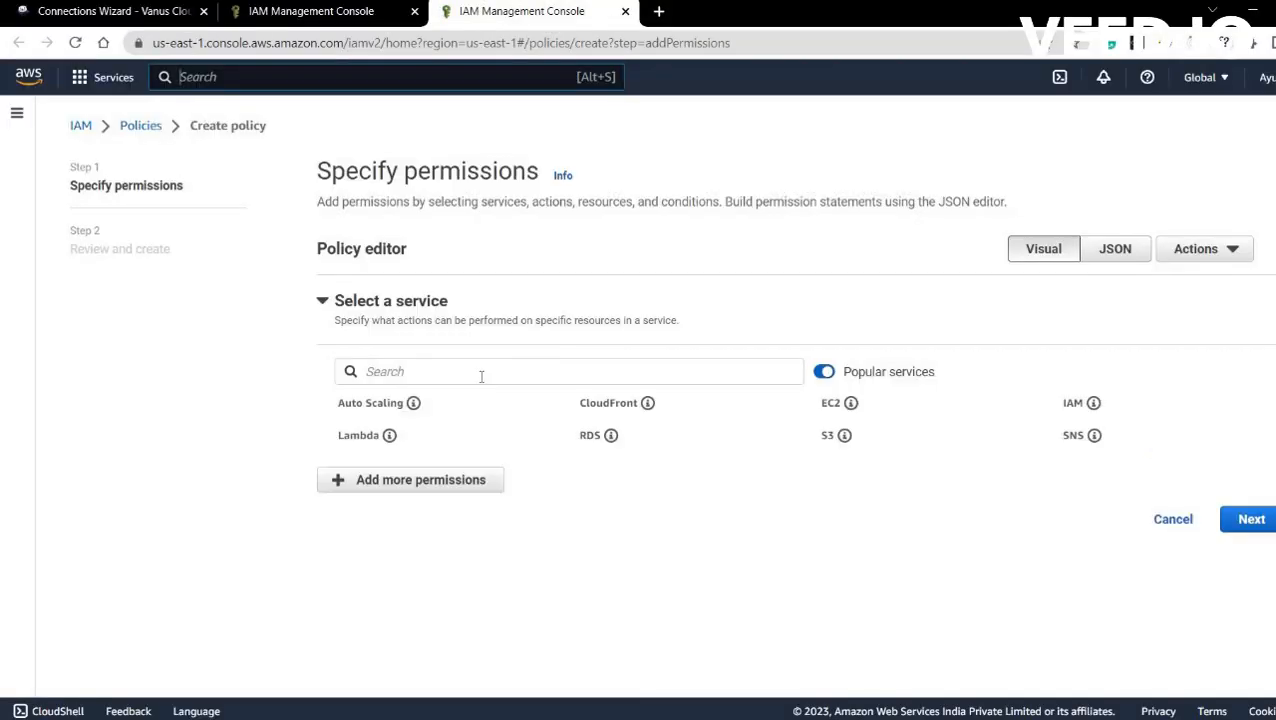
Allow the Cost Explorer Service GetCostAndUsage action in the new policy's permissions.
{"action": "left_click", "coordinate": [481, 376]}
{"action": "type", "text": "cos"}
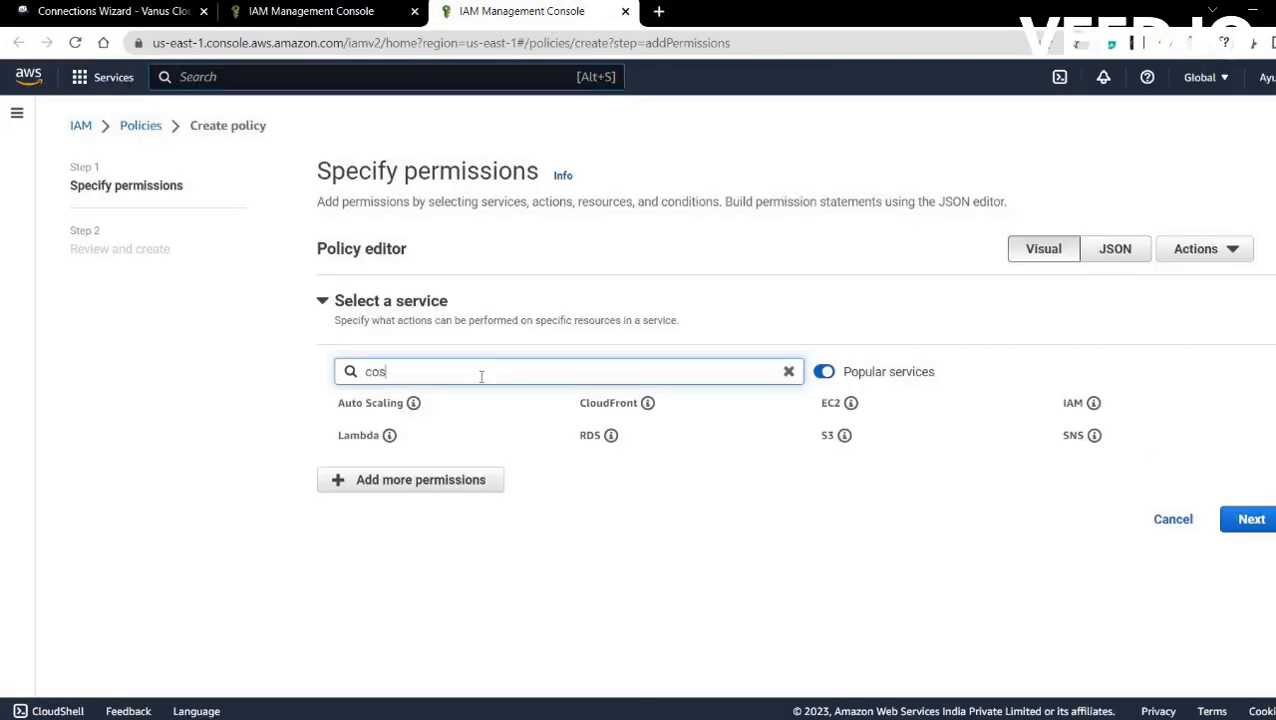
{"action": "type", "text": "t"}
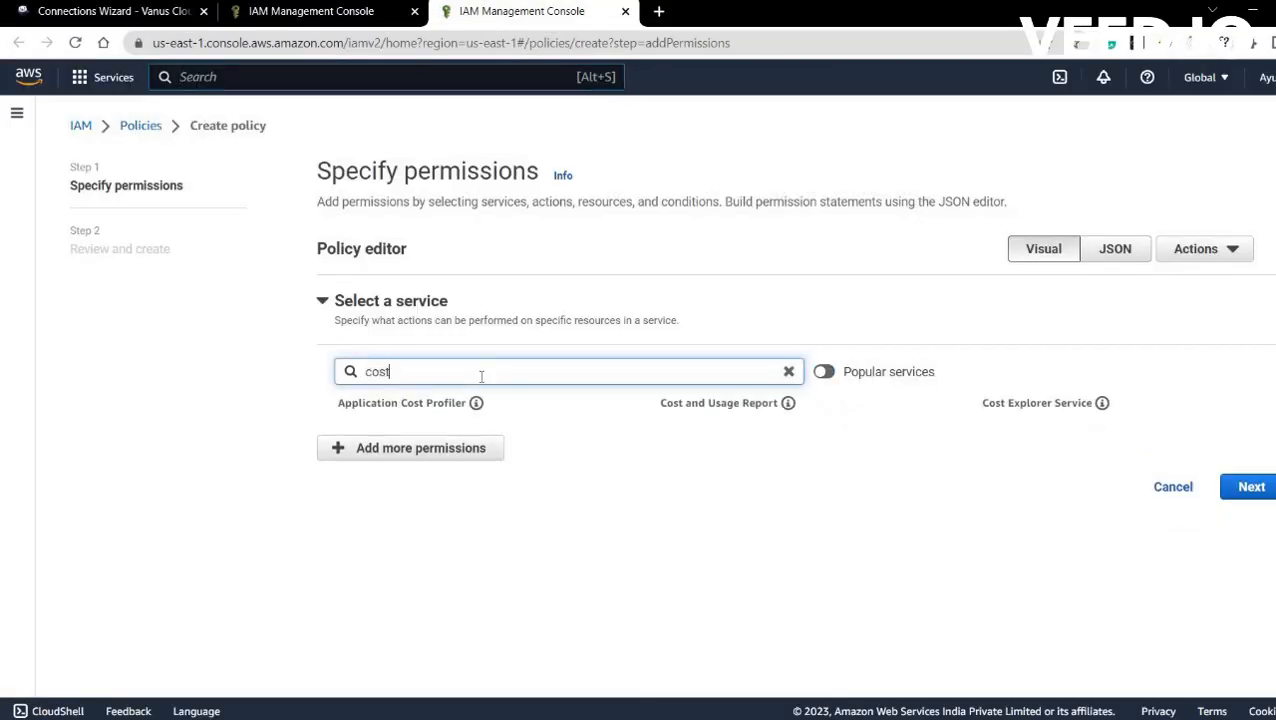
{"action": "left_click", "coordinate": [1022, 403]}
{"action": "left_click", "coordinate": [443, 456]}
{"action": "type", "text": "getc"}
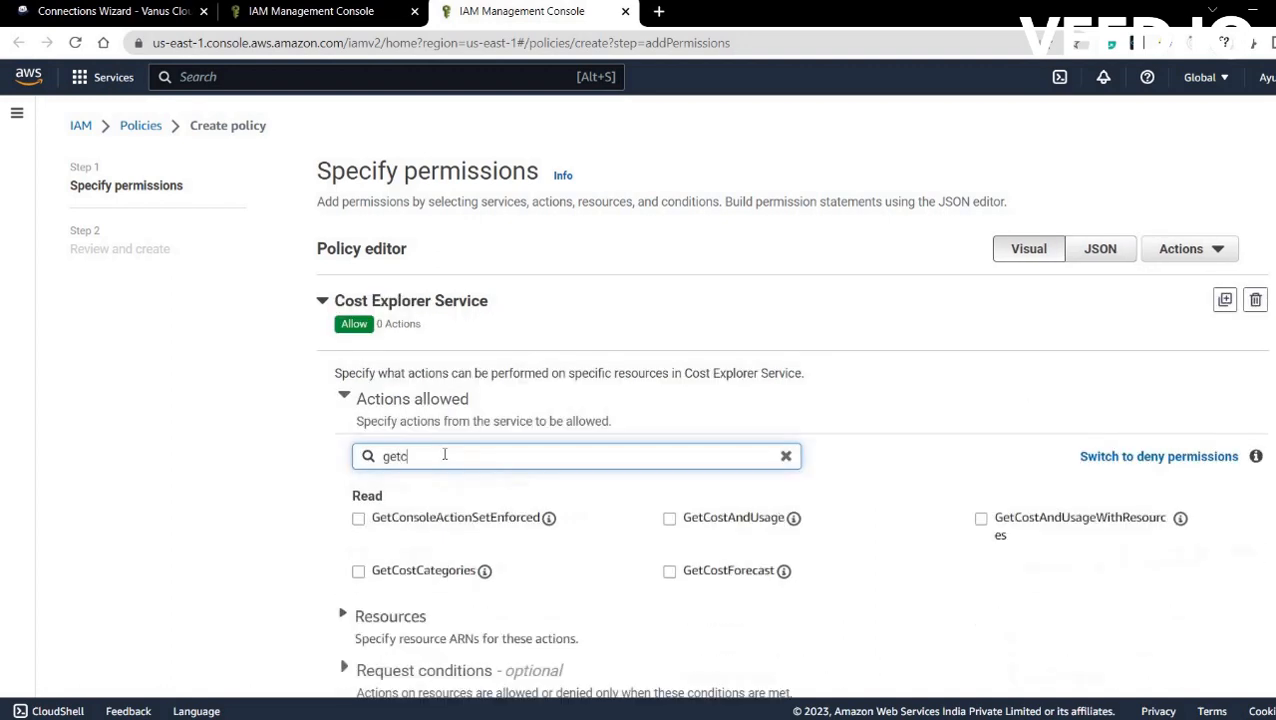
{"action": "type", "text": "os"}
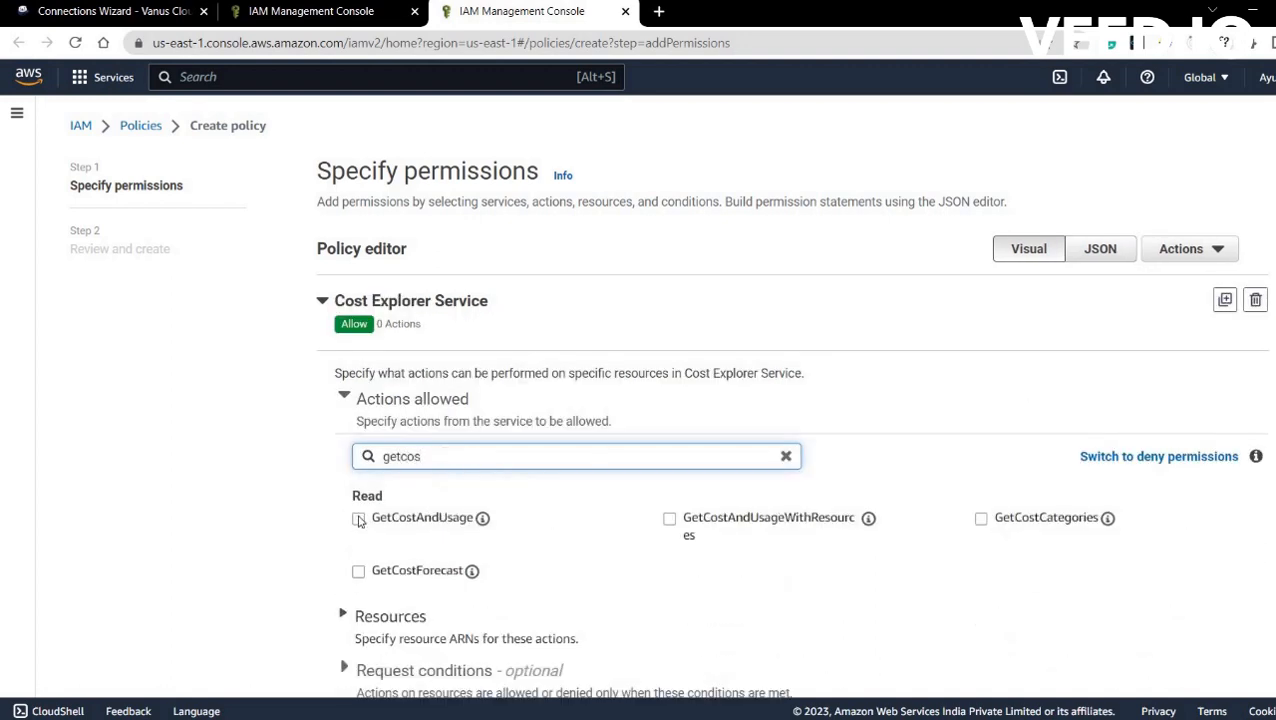
{"action": "left_click", "coordinate": [358, 519]}
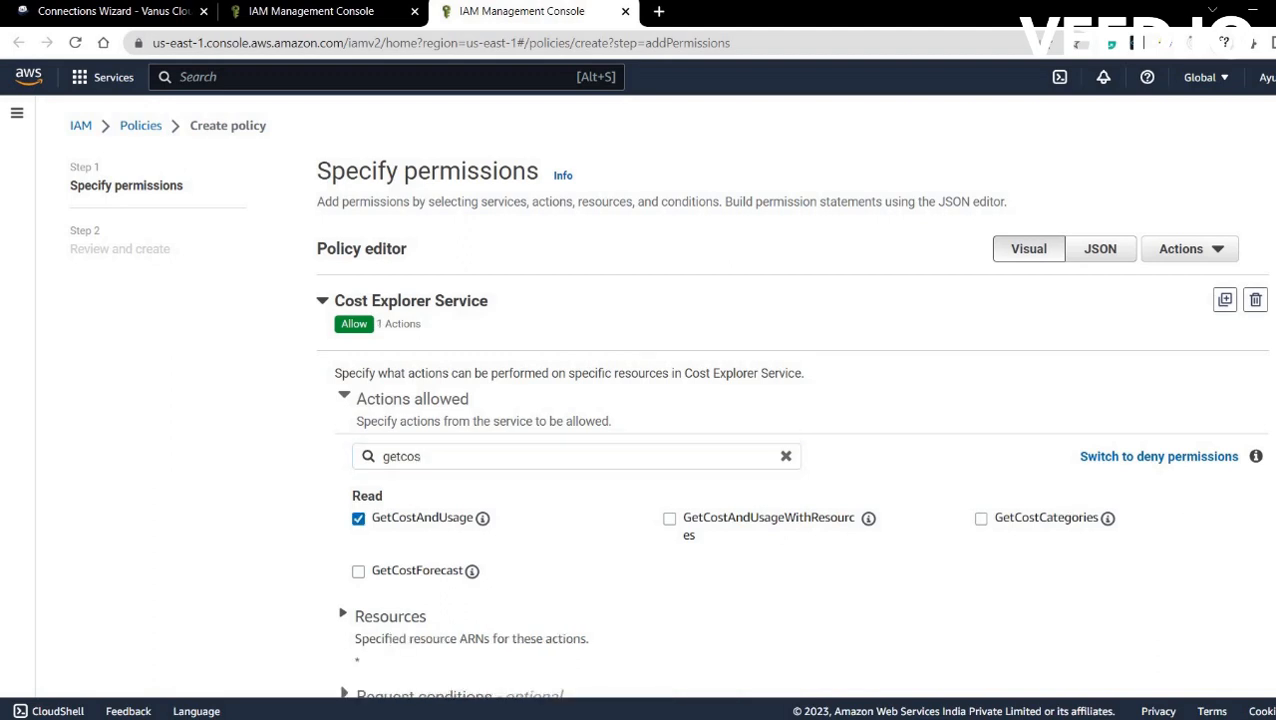
{"action": "scroll", "coordinate": [668, 407], "scroll_direction": "down", "scroll_amount": 3}
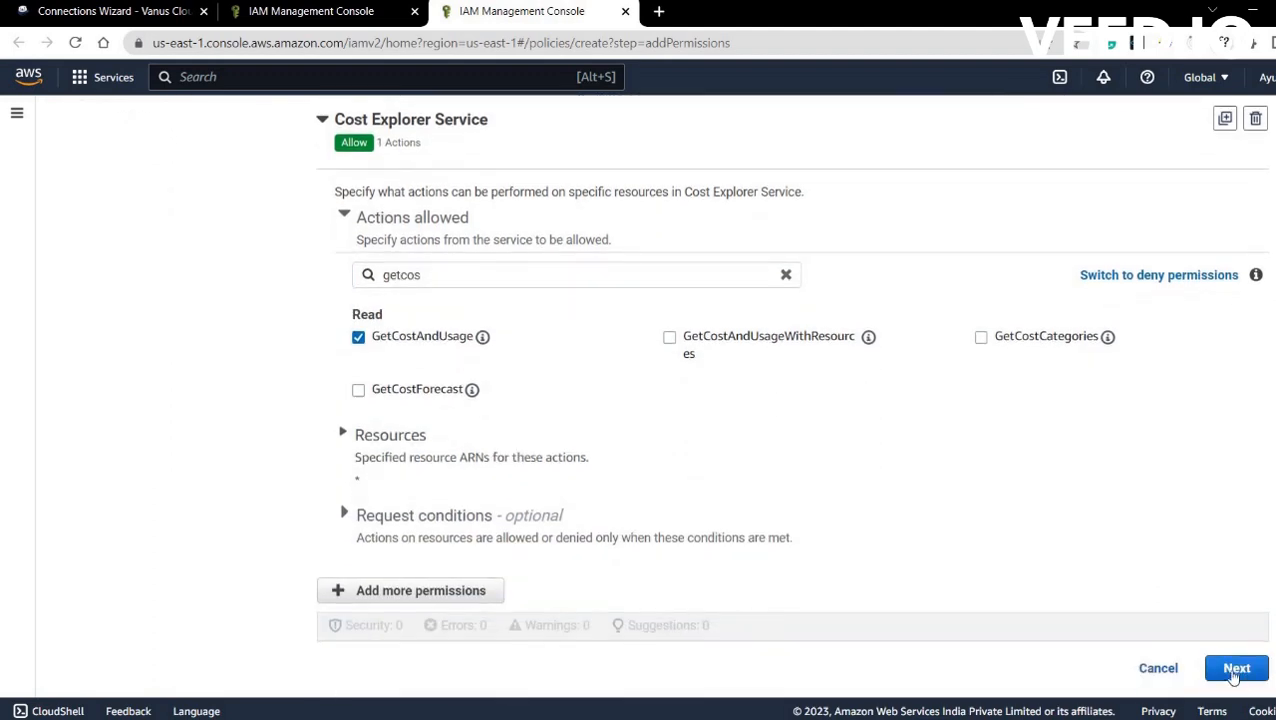
Name the policy Vanus-test and create it.
{"action": "left_click", "coordinate": [1234, 670]}
{"action": "left_click", "coordinate": [431, 347]}
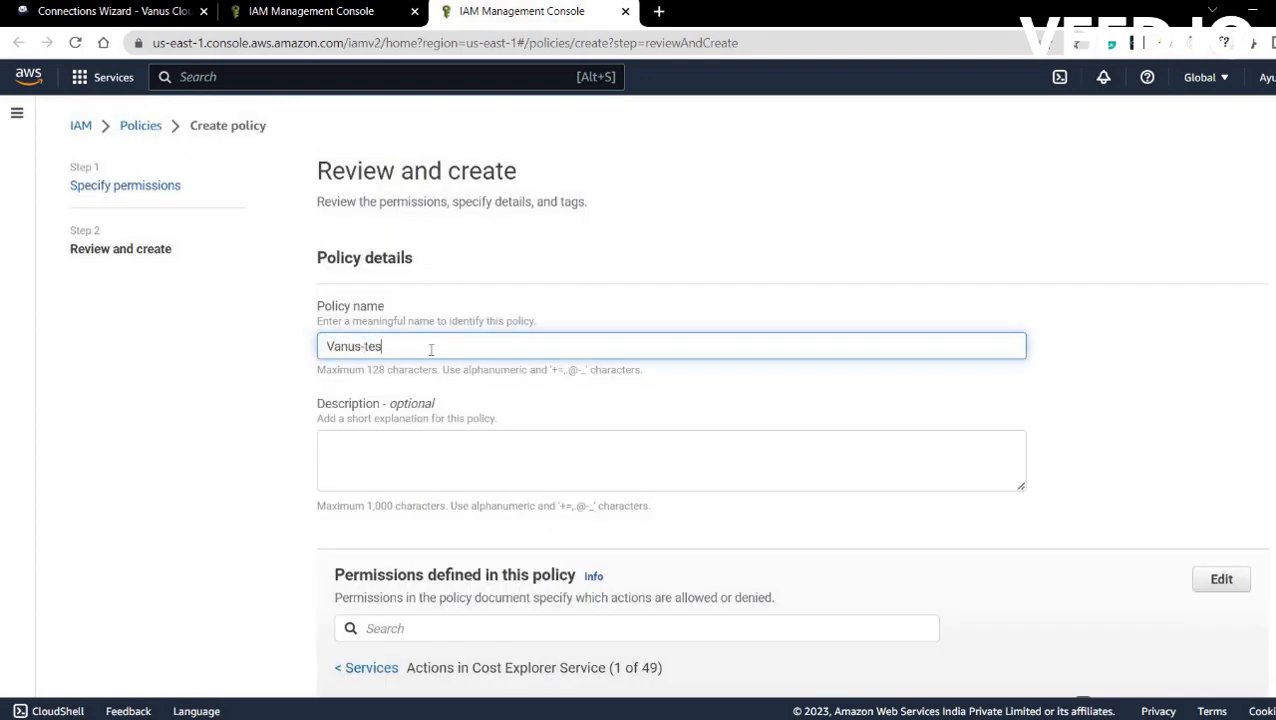
{"action": "scroll", "coordinate": [743, 395], "scroll_direction": "down", "scroll_amount": 10}
{"action": "left_click", "coordinate": [1236, 672]}
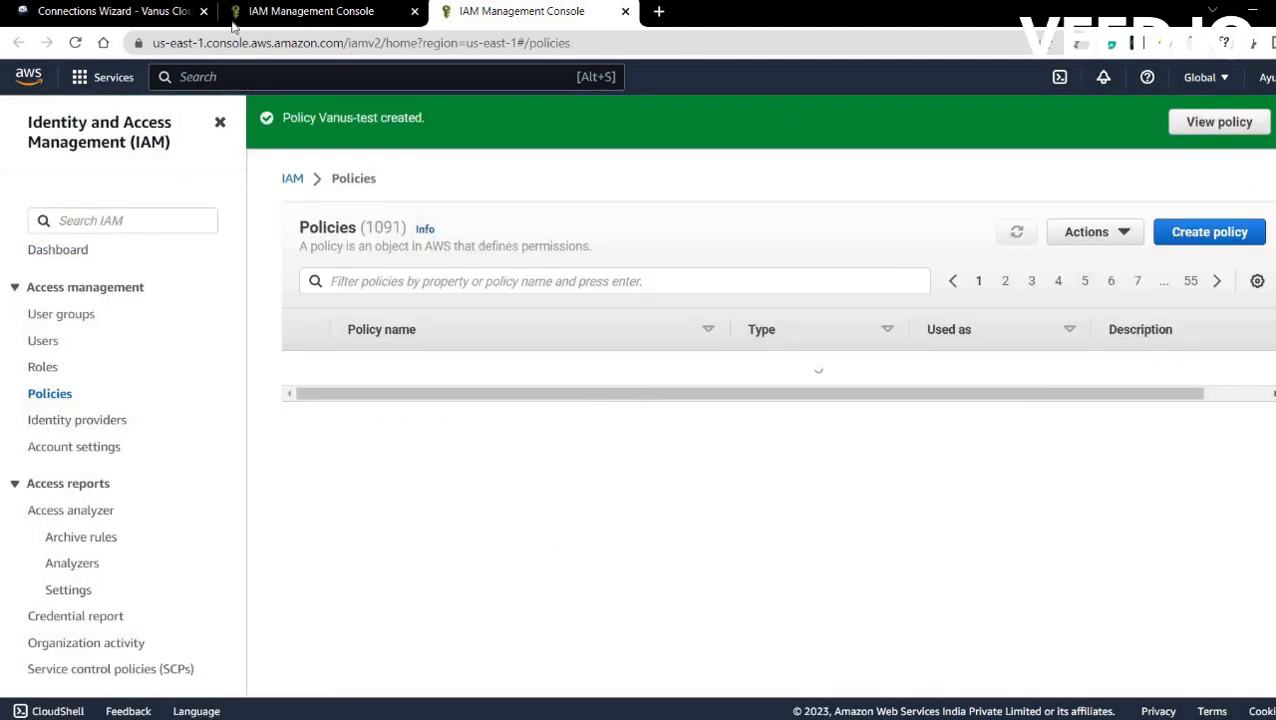
In the Create user tab, refresh the policies, search 'van', tick Vanus-test and continue to review.
{"action": "left_click", "coordinate": [296, 14]}
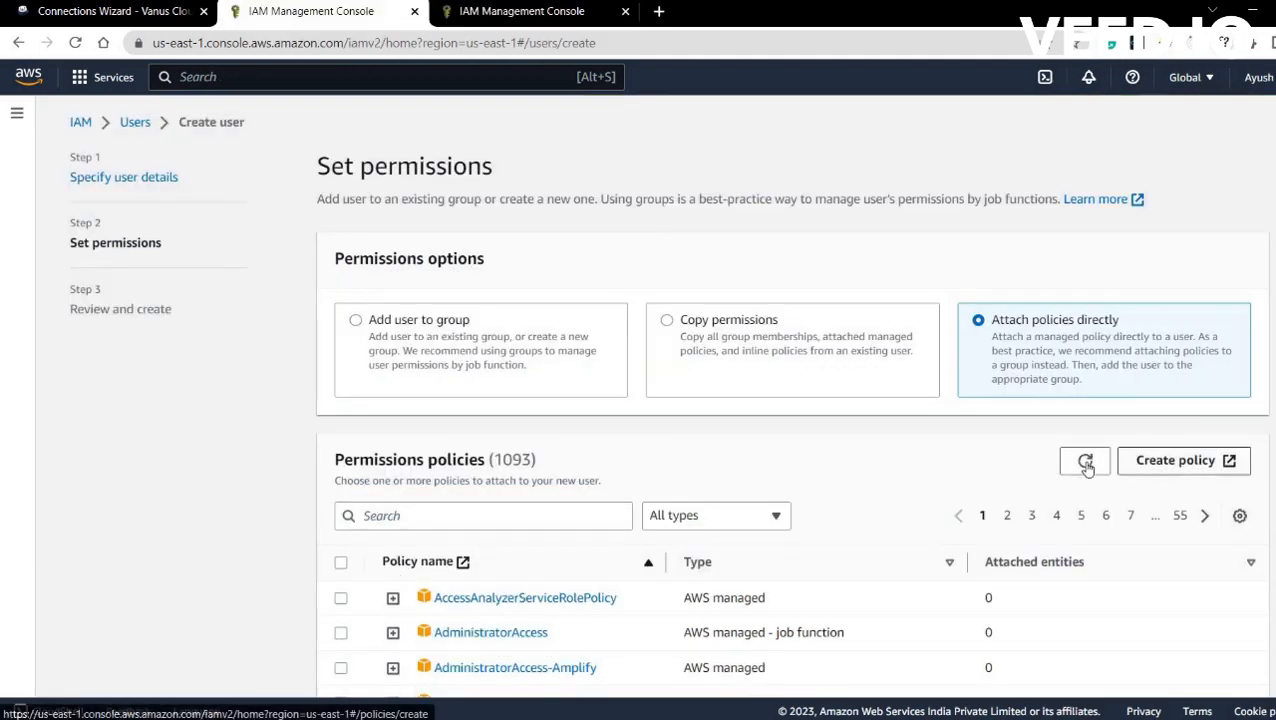
{"action": "left_click", "coordinate": [1090, 466]}
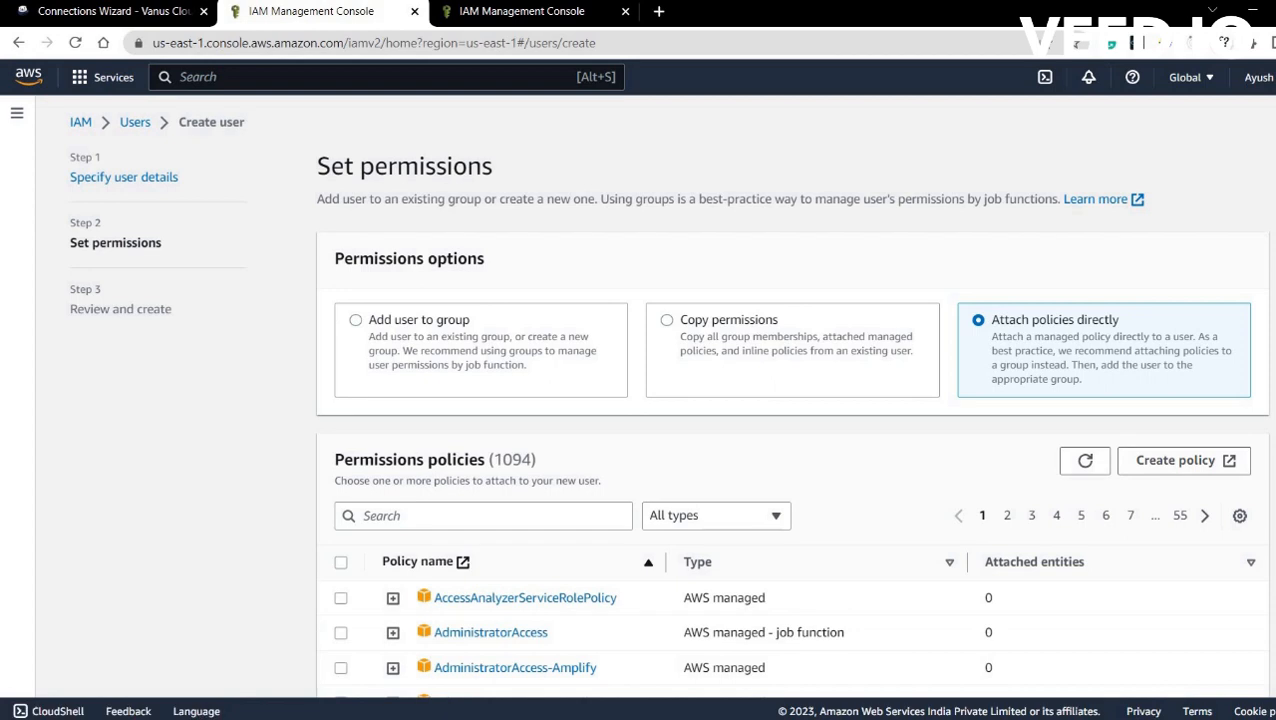
{"action": "scroll", "coordinate": [790, 420], "scroll_direction": "down", "scroll_amount": 2}
{"action": "scroll", "coordinate": [417, 322], "scroll_direction": "down", "scroll_amount": 1}
{"action": "left_click", "coordinate": [422, 338]}
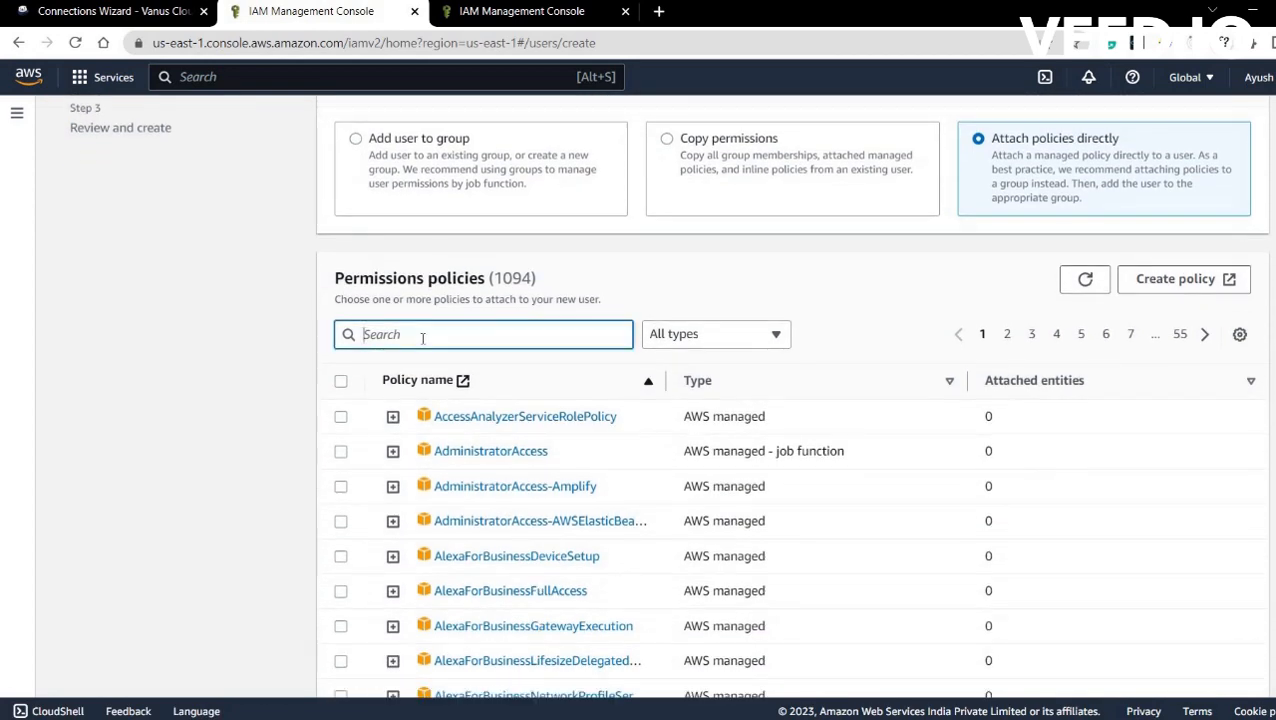
{"action": "type", "text": "vanus"}
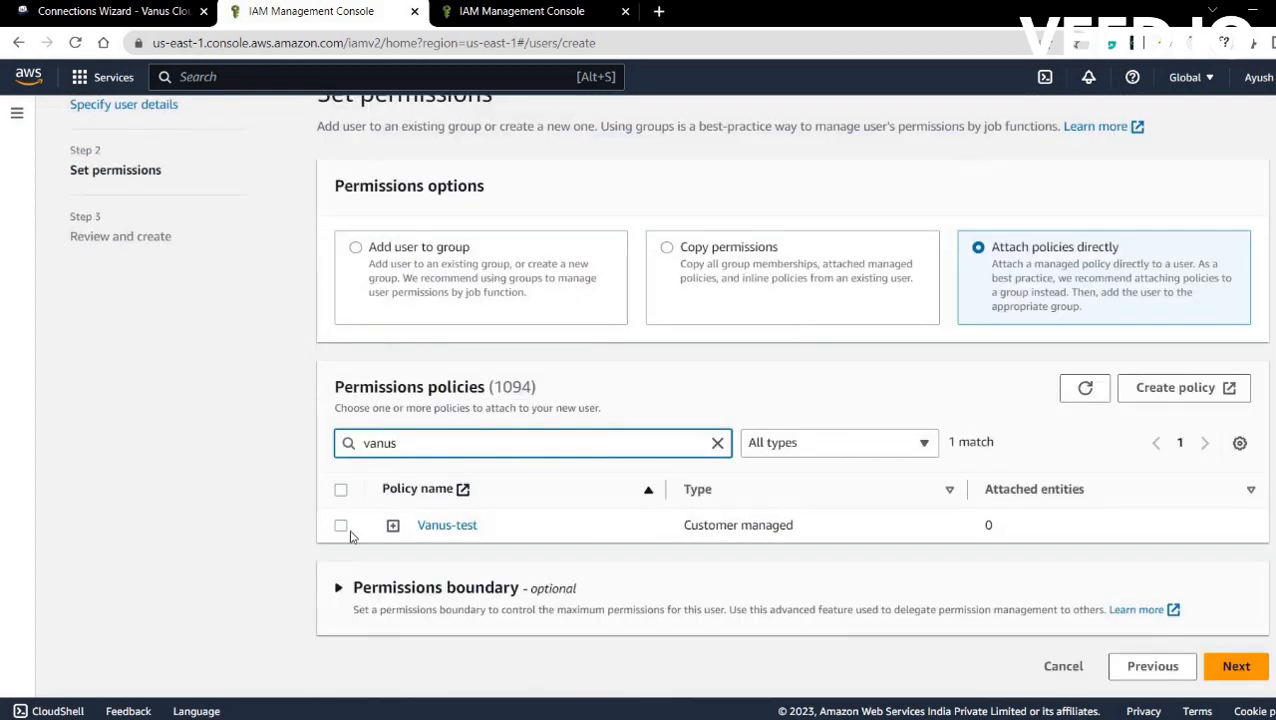
{"action": "left_click", "coordinate": [341, 527]}
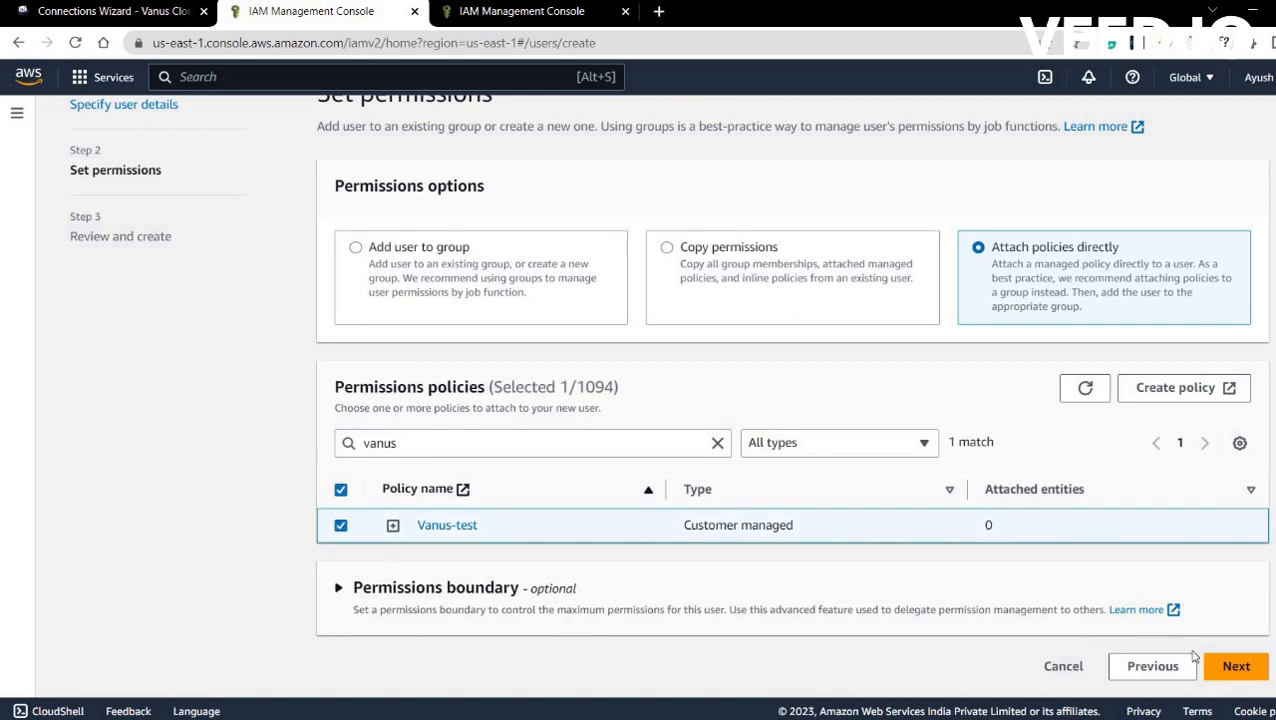
{"action": "left_click", "coordinate": [1227, 668]}
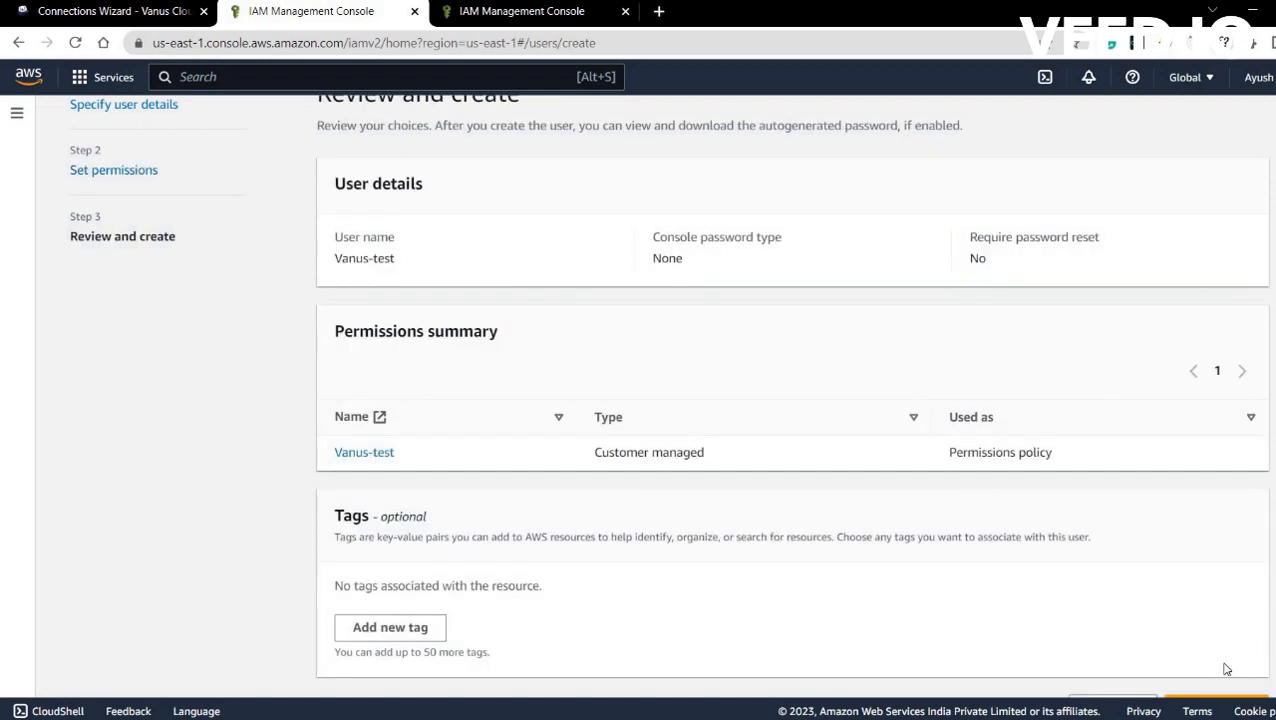
Review the summary and create the Vanus-test user.
{"action": "scroll", "coordinate": [1272, 658], "scroll_direction": "down", "scroll_amount": 1}
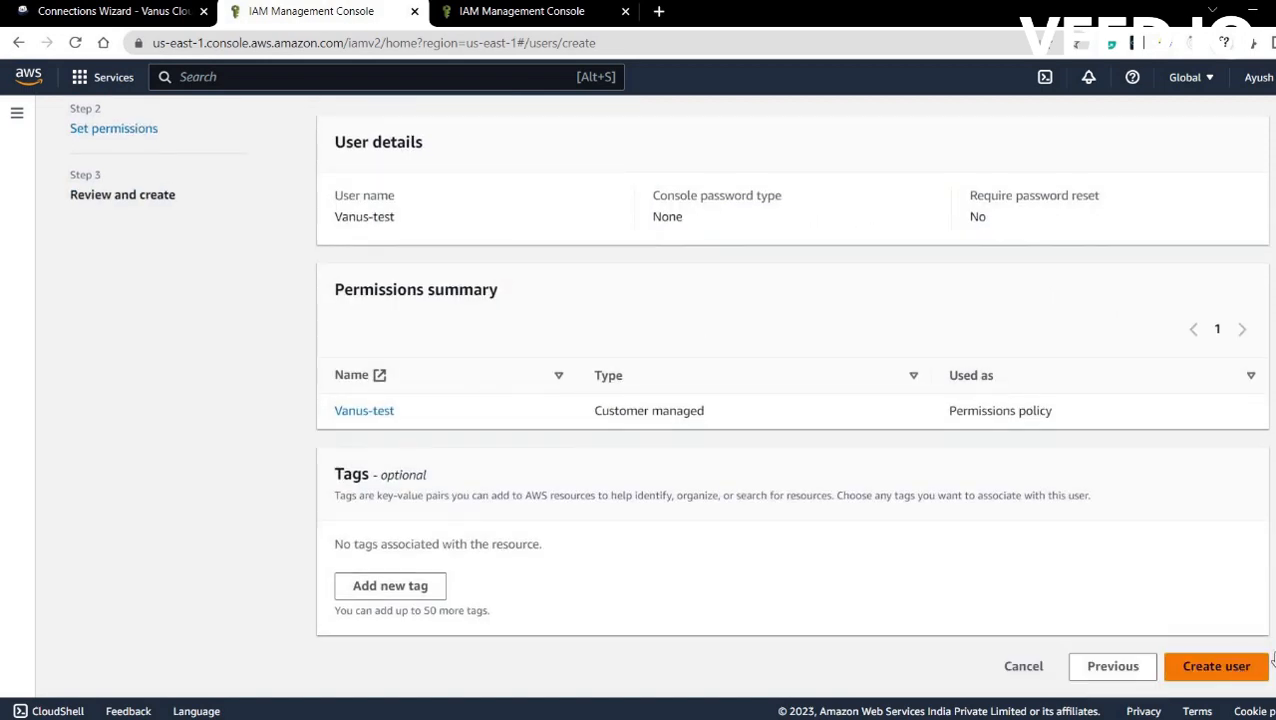
{"action": "scroll", "coordinate": [1270, 655], "scroll_direction": "up", "scroll_amount": 2}
{"action": "scroll", "coordinate": [1270, 655], "scroll_direction": "down", "scroll_amount": 2}
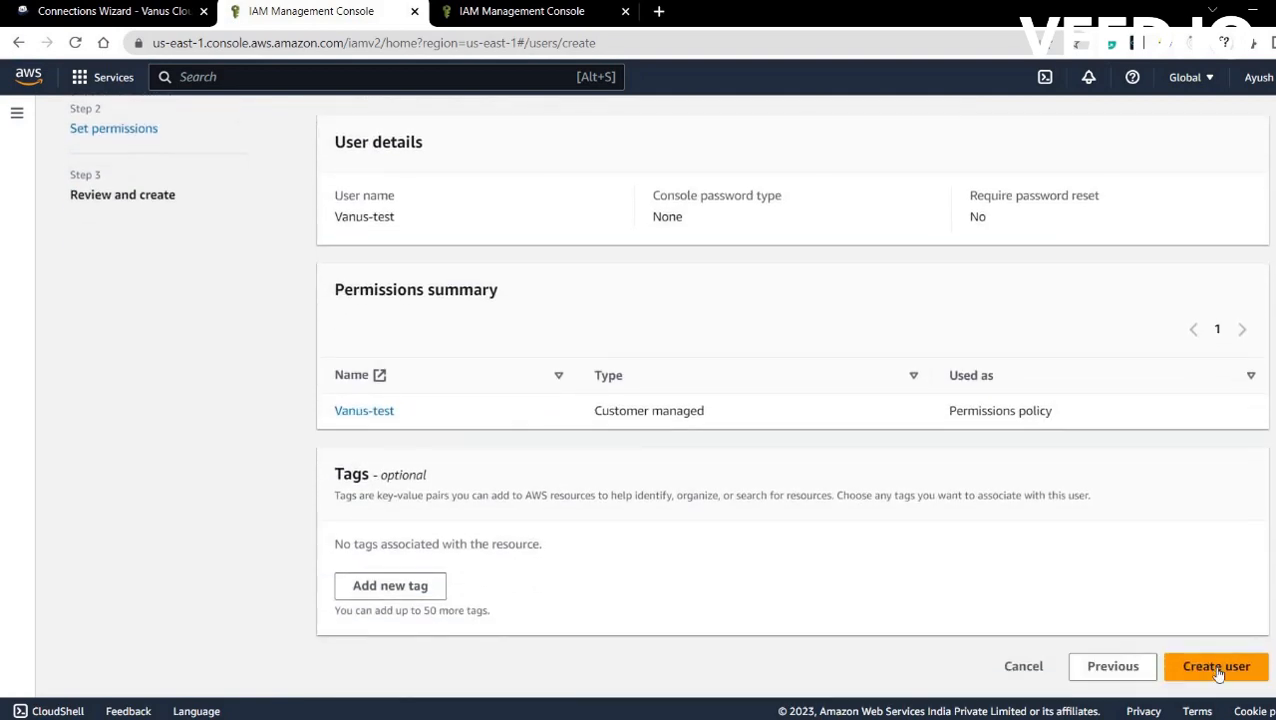
{"action": "left_click", "coordinate": [1210, 666]}
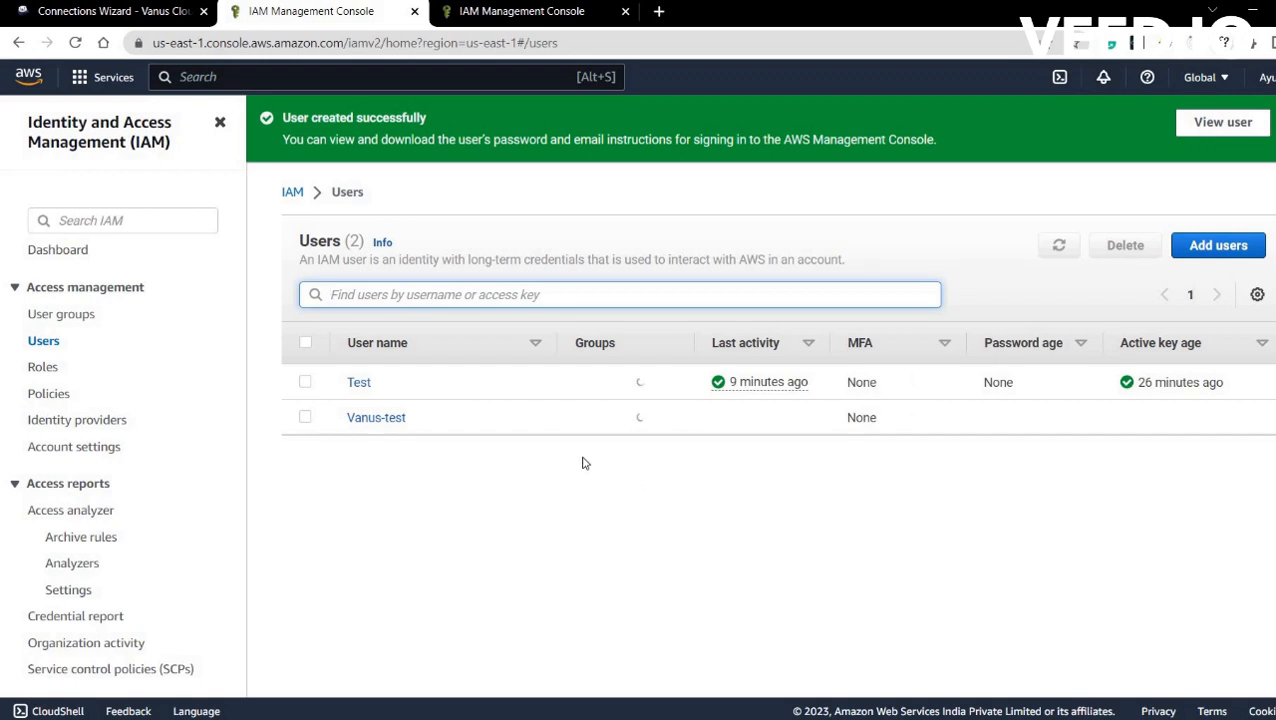
Open Vanus-test's Security credentials and scroll to its empty Access keys section.
{"action": "left_click", "coordinate": [364, 424]}
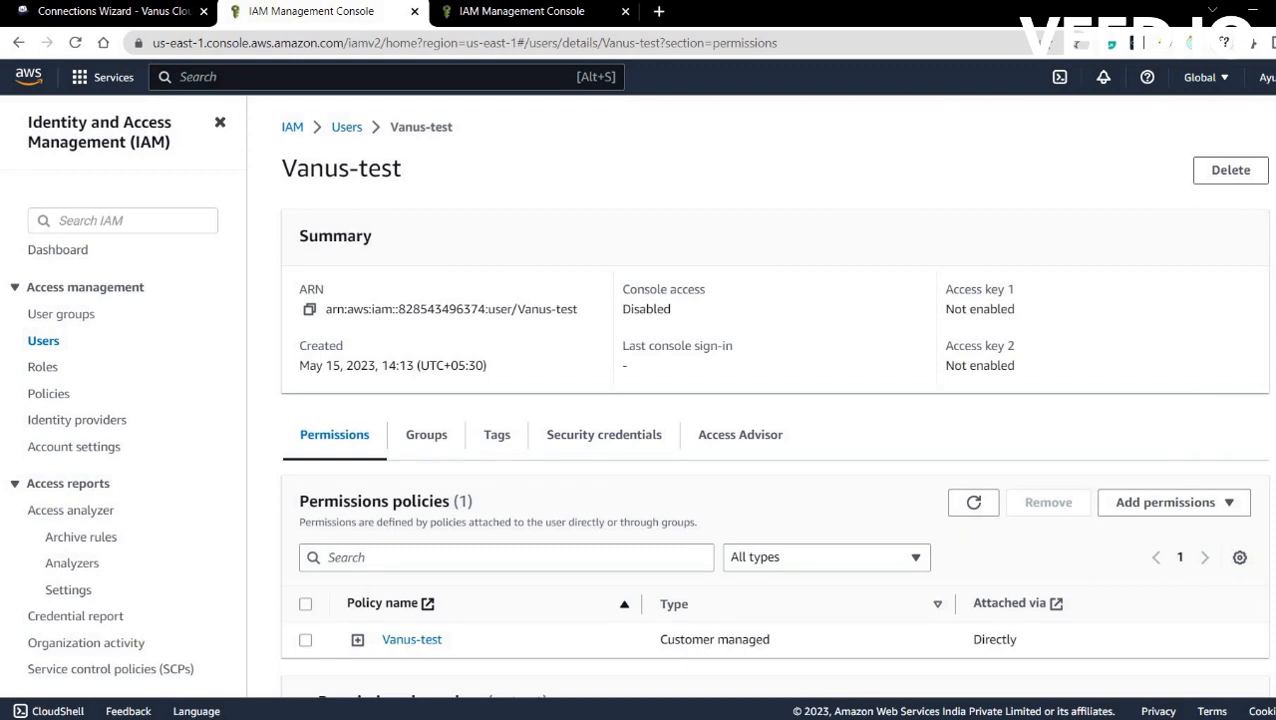
{"action": "scroll", "coordinate": [773, 400], "scroll_direction": "down", "scroll_amount": 3}
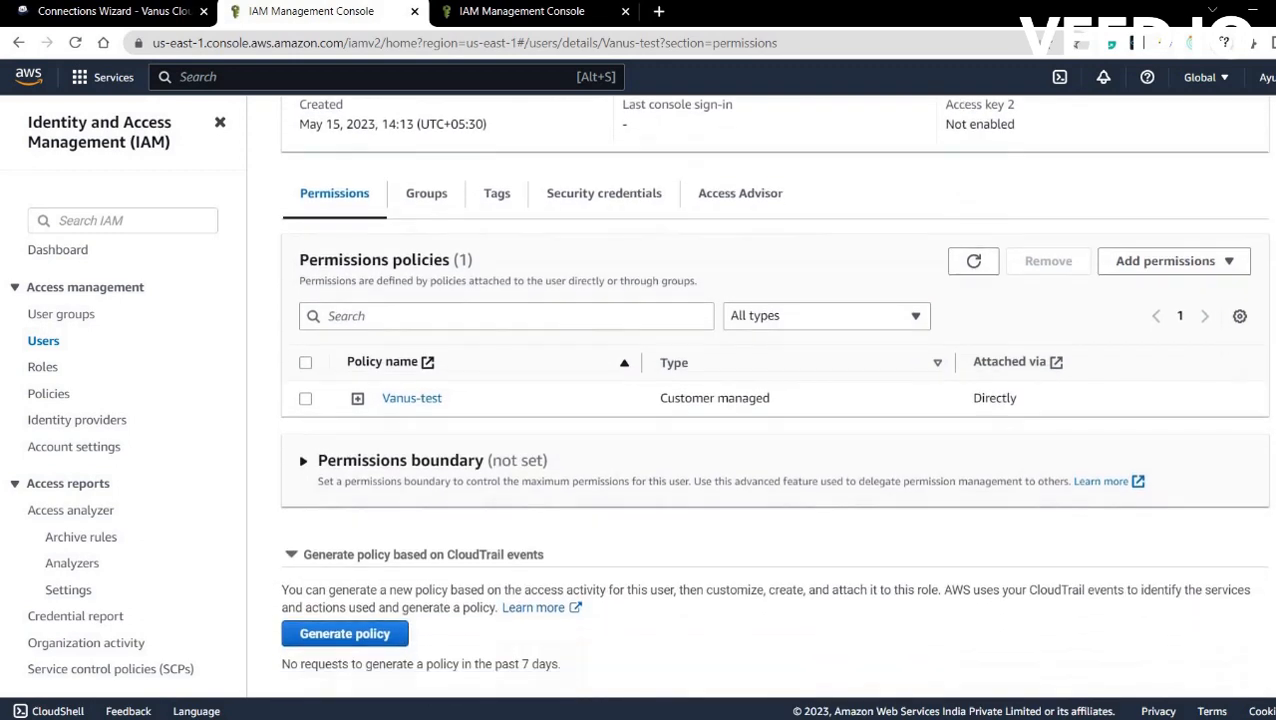
{"action": "left_click", "coordinate": [604, 194]}
{"action": "scroll", "coordinate": [773, 395], "scroll_direction": "down", "scroll_amount": 5}
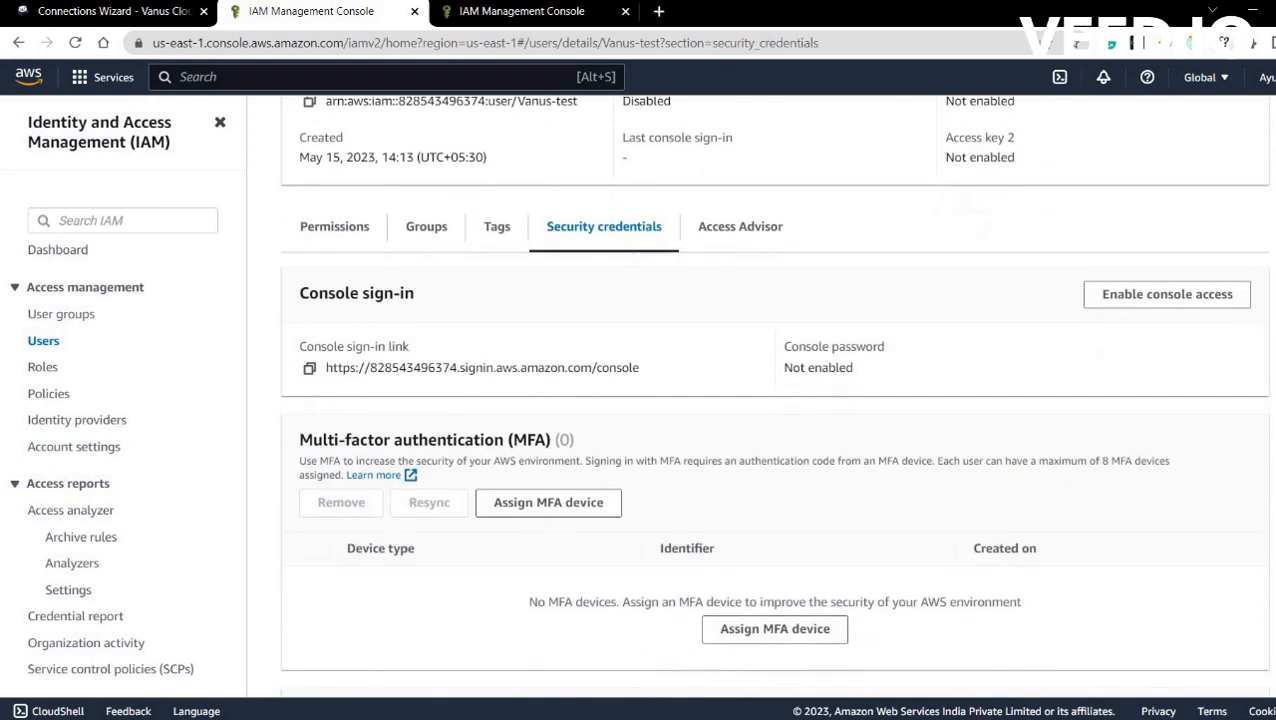
{"action": "scroll", "coordinate": [362, 413], "scroll_direction": "down", "scroll_amount": 1}
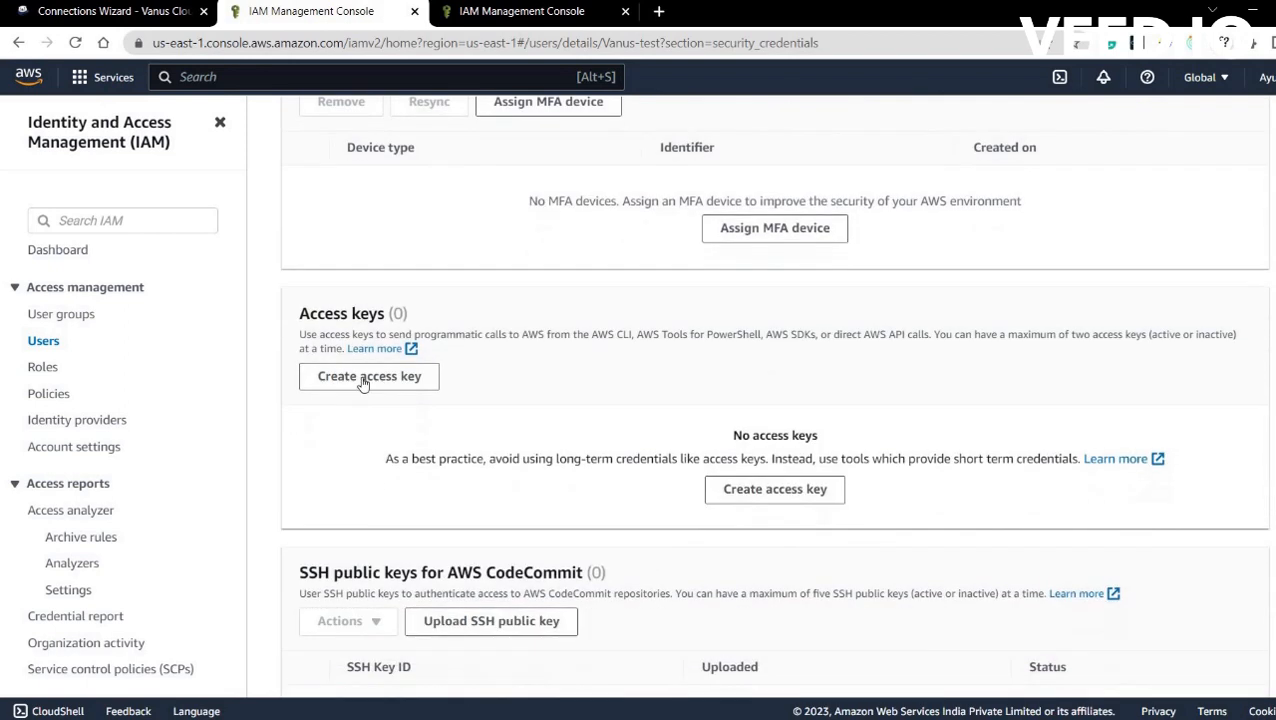
Create a CLI access key for Vanus-test, acknowledging the recommendation, and download it as .csv.
{"action": "left_click", "coordinate": [362, 379]}
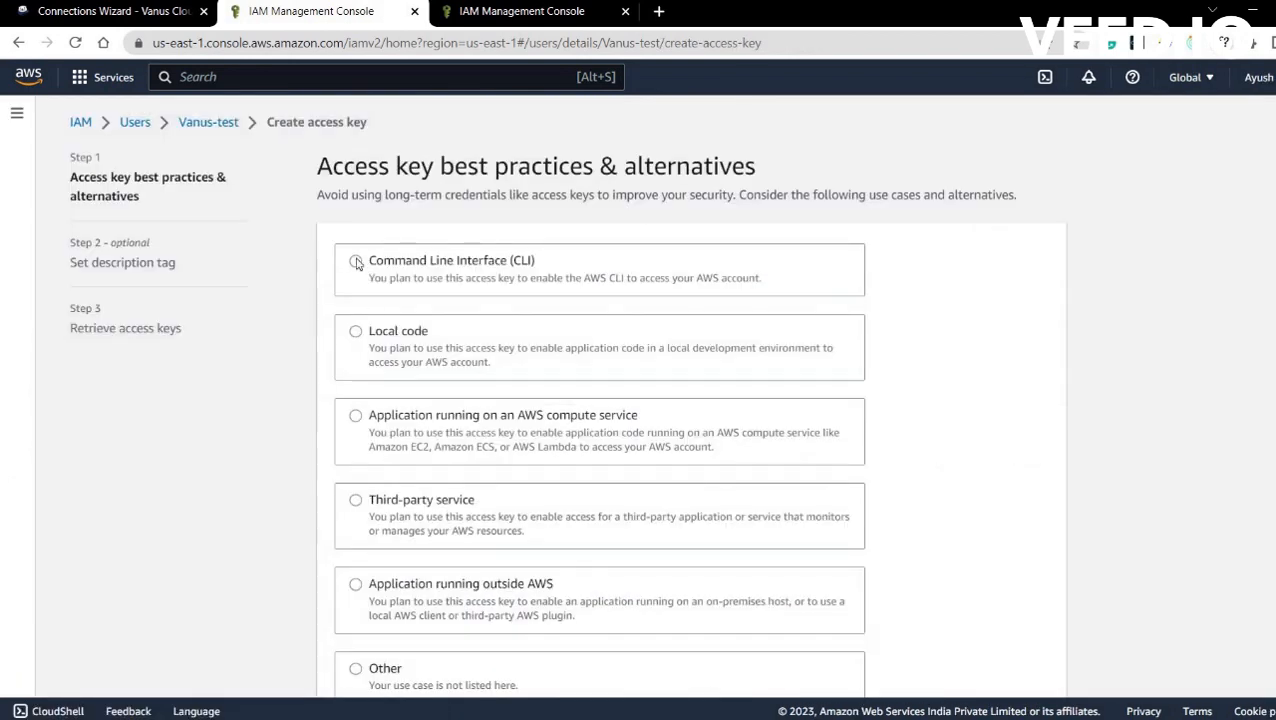
{"action": "left_click", "coordinate": [356, 262]}
{"action": "scroll", "coordinate": [900, 400], "scroll_direction": "down", "scroll_amount": 3}
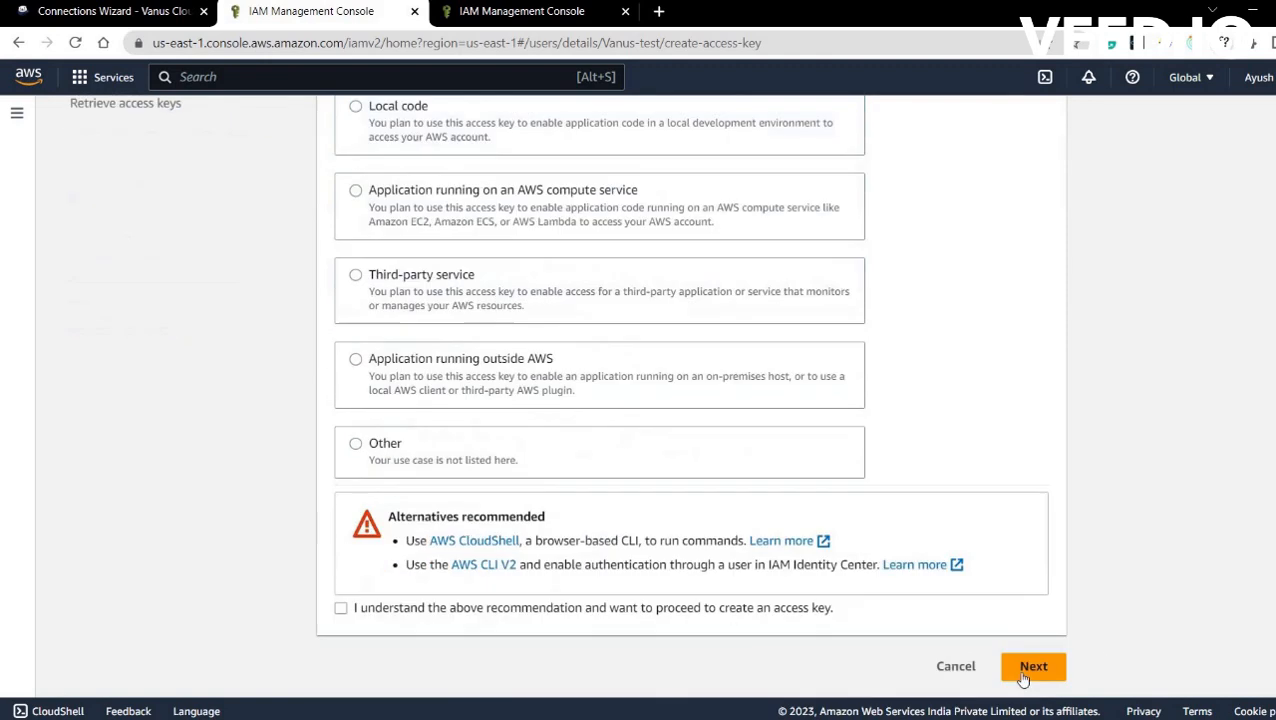
{"action": "left_click", "coordinate": [1033, 683]}
{"action": "left_click", "coordinate": [343, 609]}
{"action": "left_click", "coordinate": [1034, 680]}
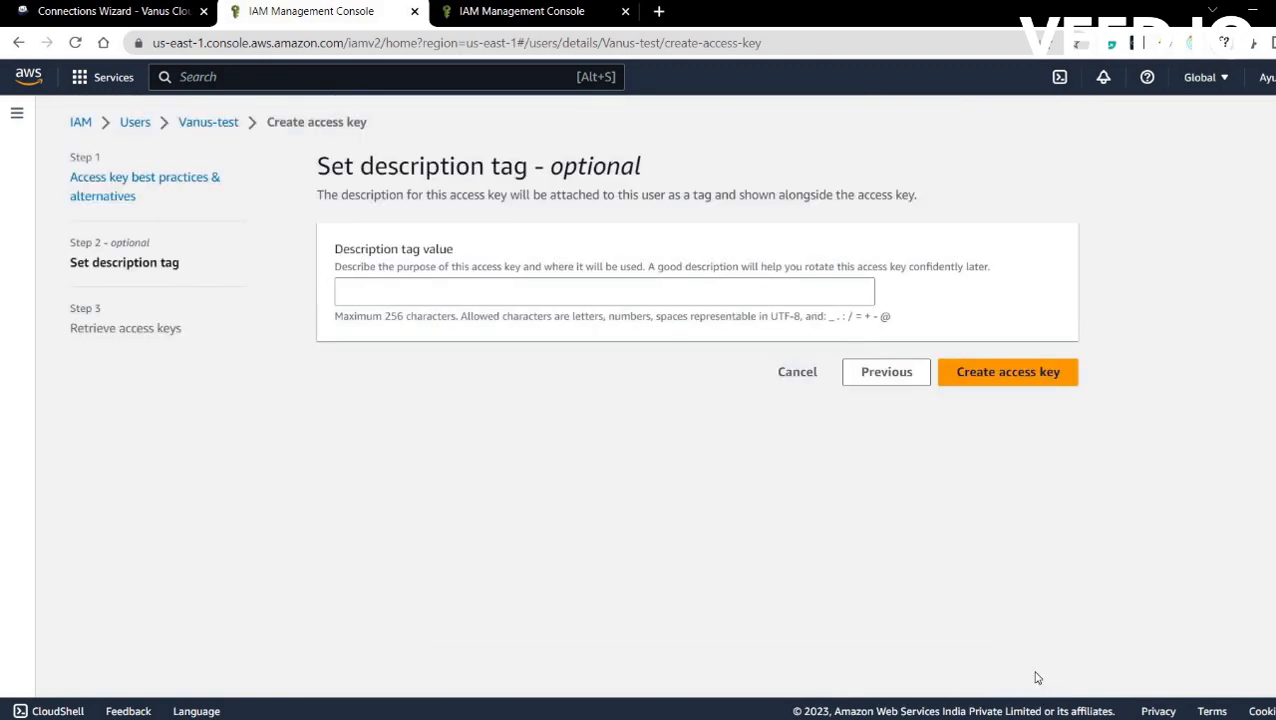
{"action": "left_click", "coordinate": [988, 373]}
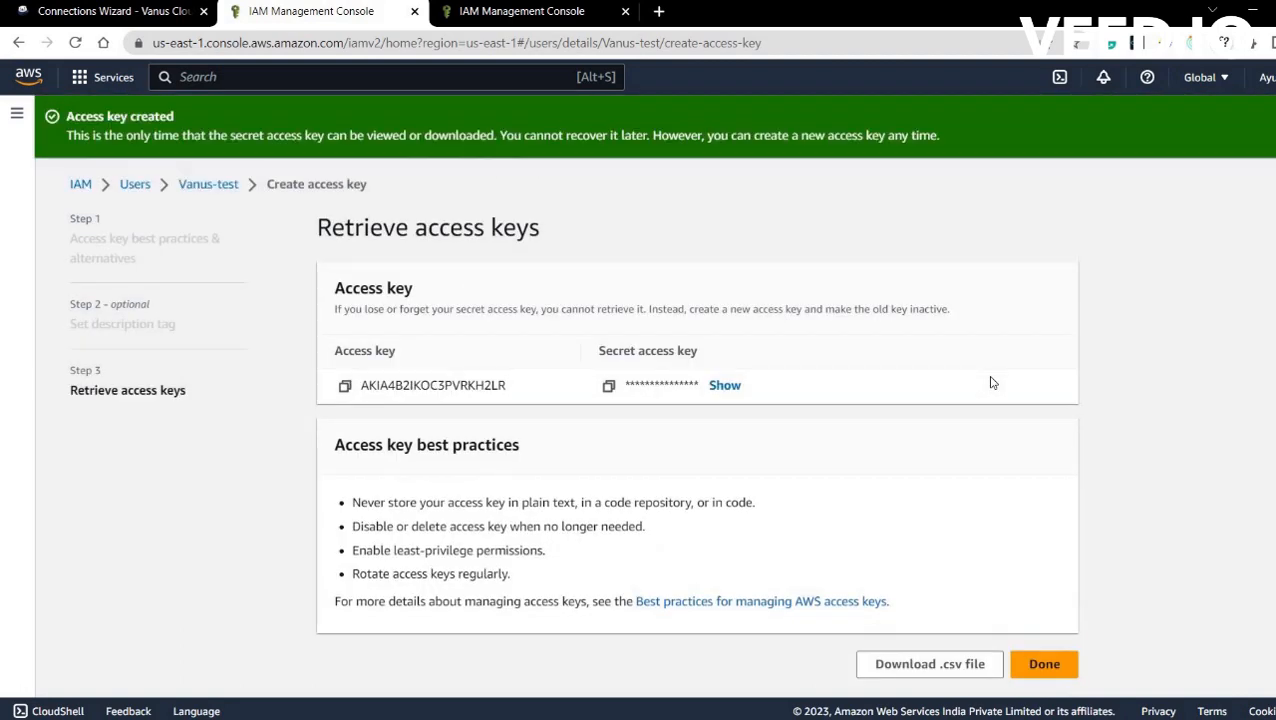
{"action": "left_click", "coordinate": [940, 664]}
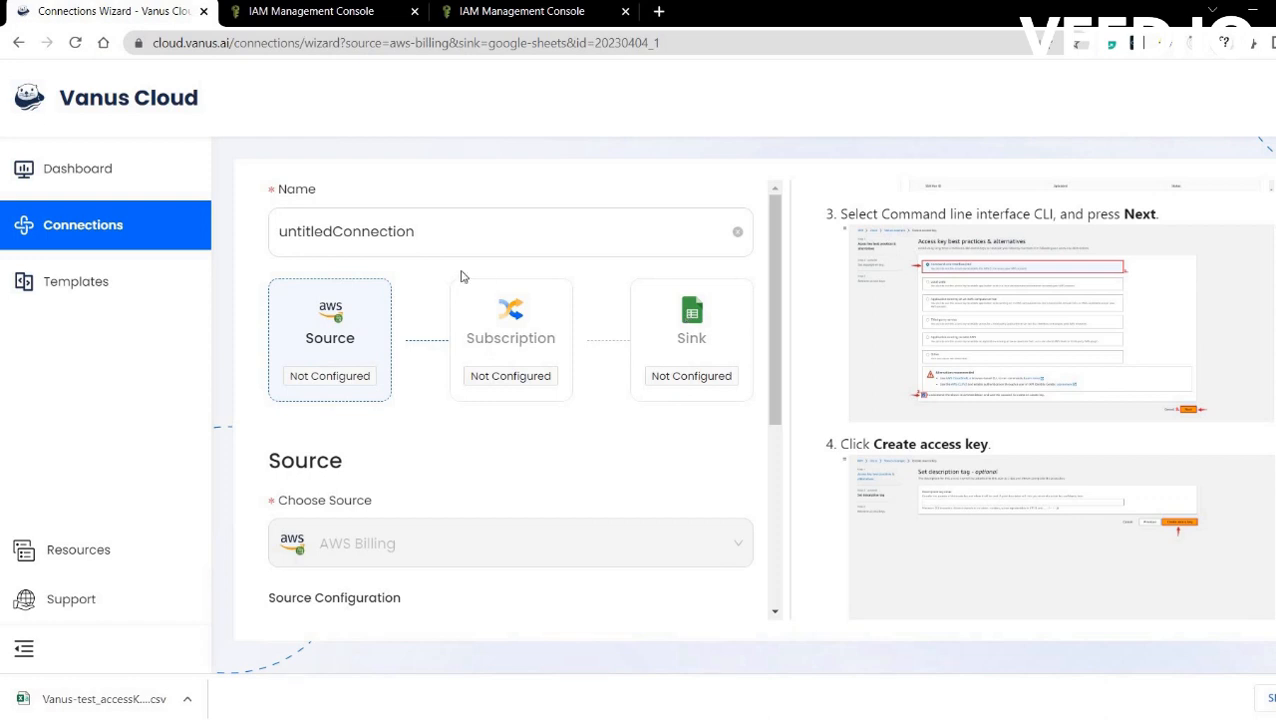
Rename the connection to 'AWS Billing' and bring the empty AWS access key fields into view.
{"action": "left_click_drag", "start_coordinate": [443, 225], "coordinate": [255, 232]}
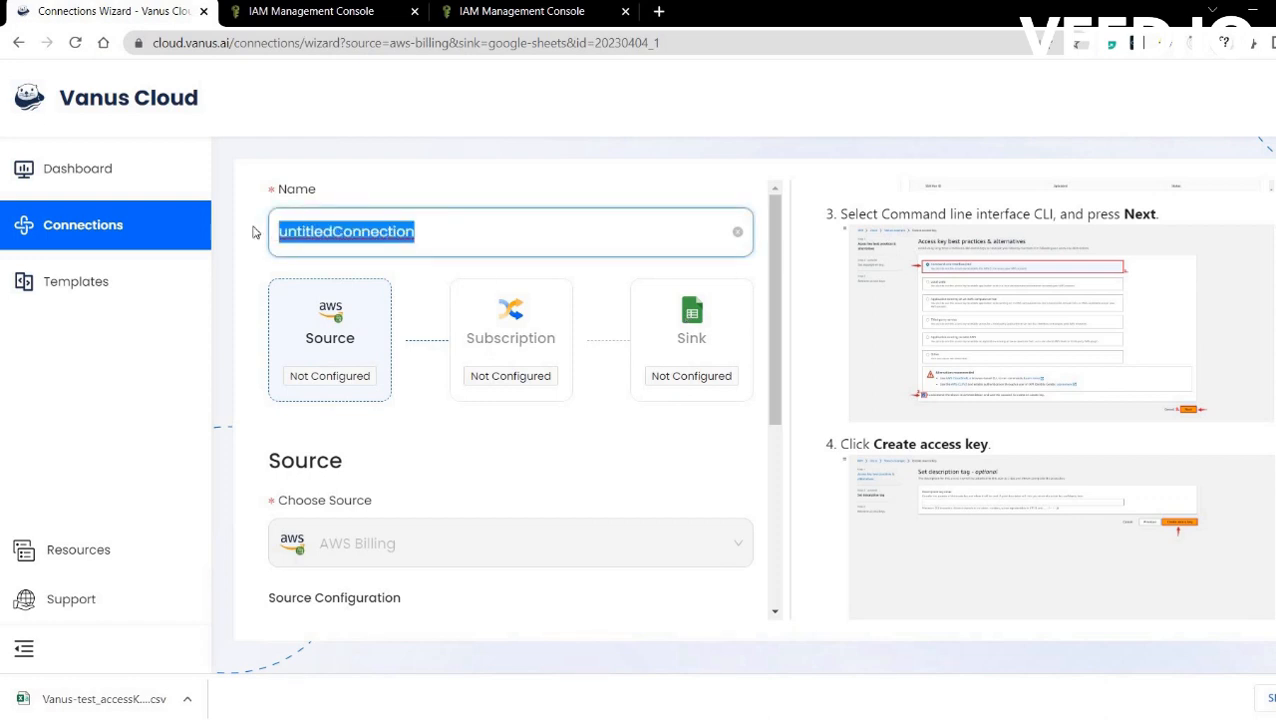
{"action": "type", "text": "AWS Billing"}
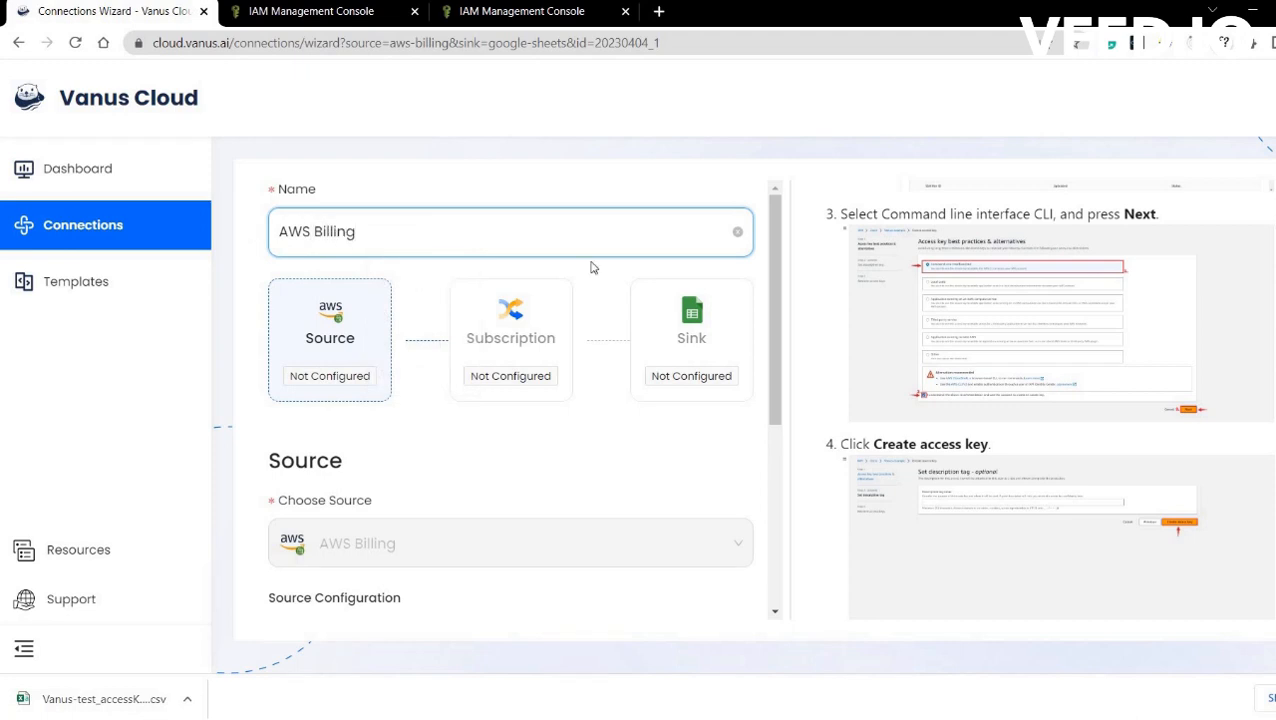
{"action": "left_click_drag", "start_coordinate": [778, 410], "coordinate": [783, 515]}
{"action": "scroll", "coordinate": [503, 485], "scroll_direction": "down", "scroll_amount": 1}
{"action": "left_click", "coordinate": [316, 418]}
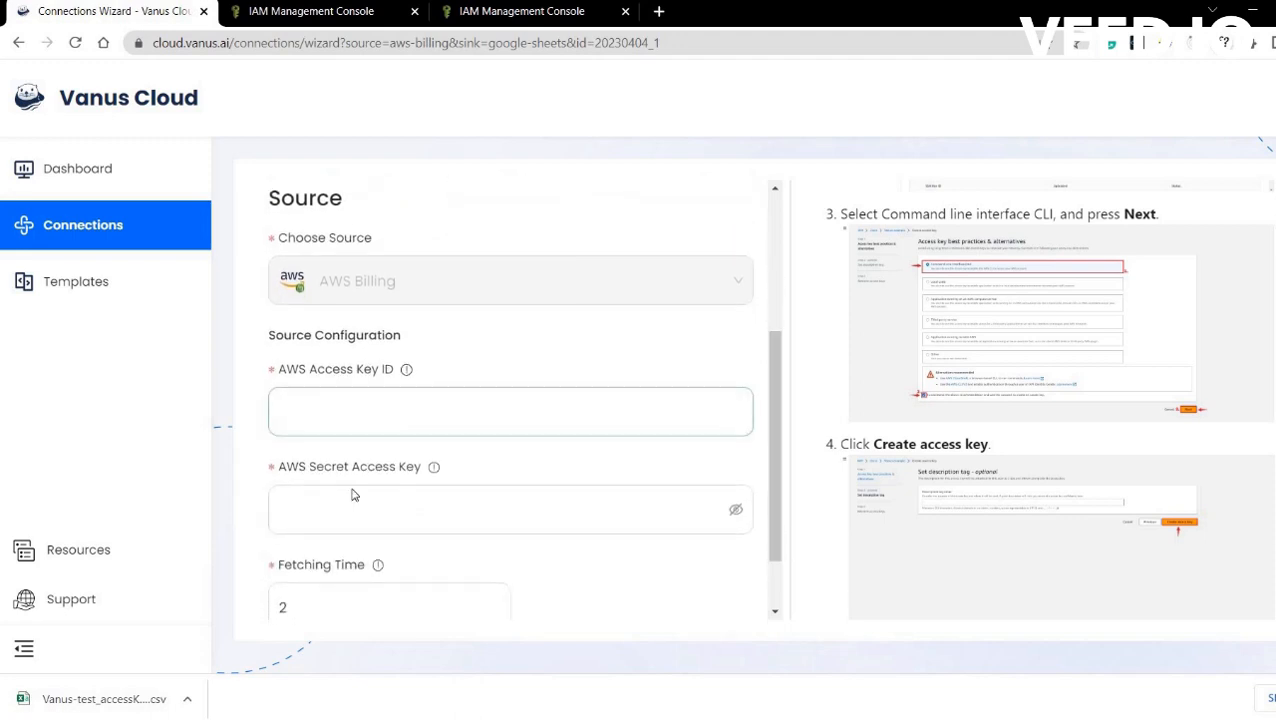
{"action": "left_click", "coordinate": [354, 497]}
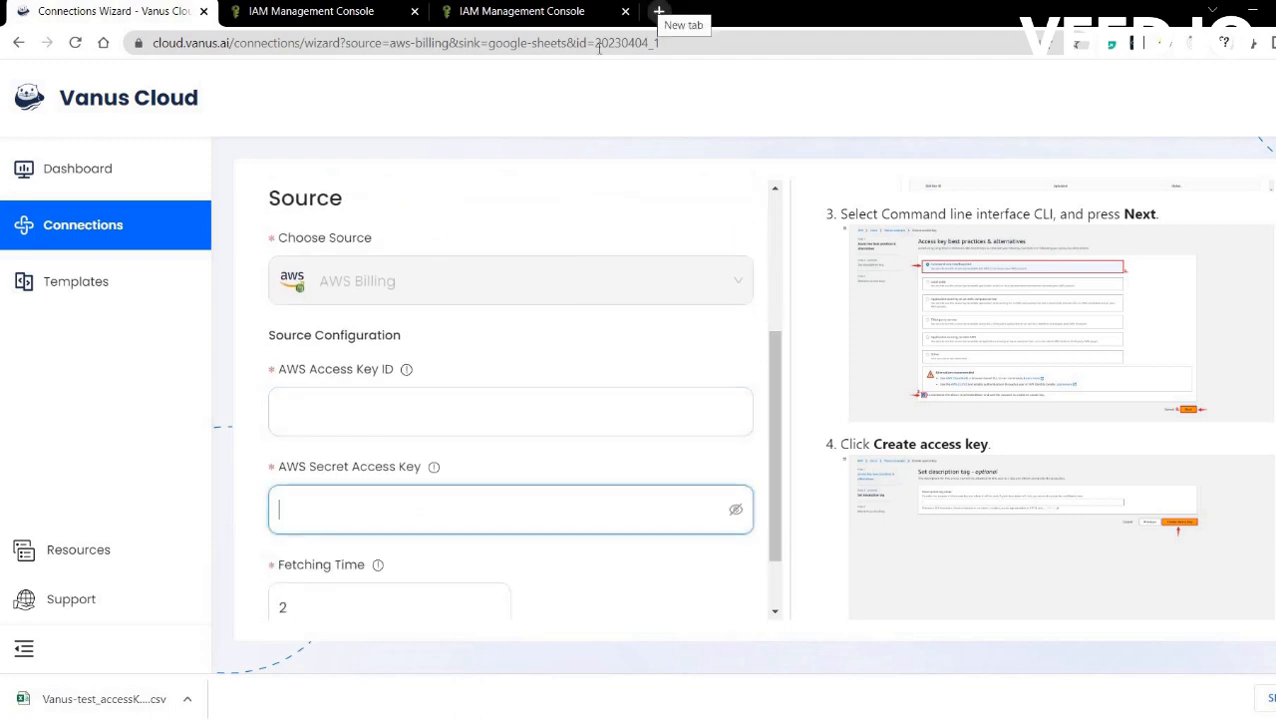
{"action": "left_click", "coordinate": [187, 699]}
Open the downloaded key file in Excel and paste its access key ID into AWS Access Key ID.
{"action": "left_click", "coordinate": [240, 593]}
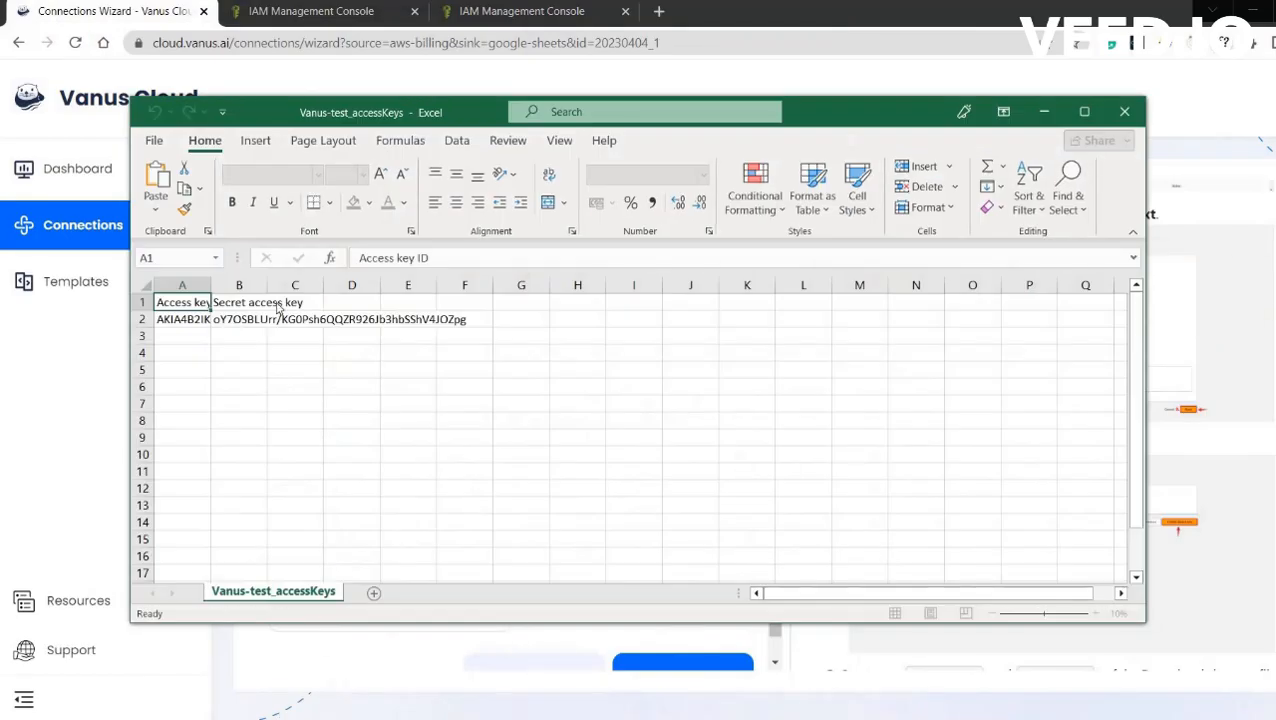
{"action": "left_click", "coordinate": [1084, 111]}
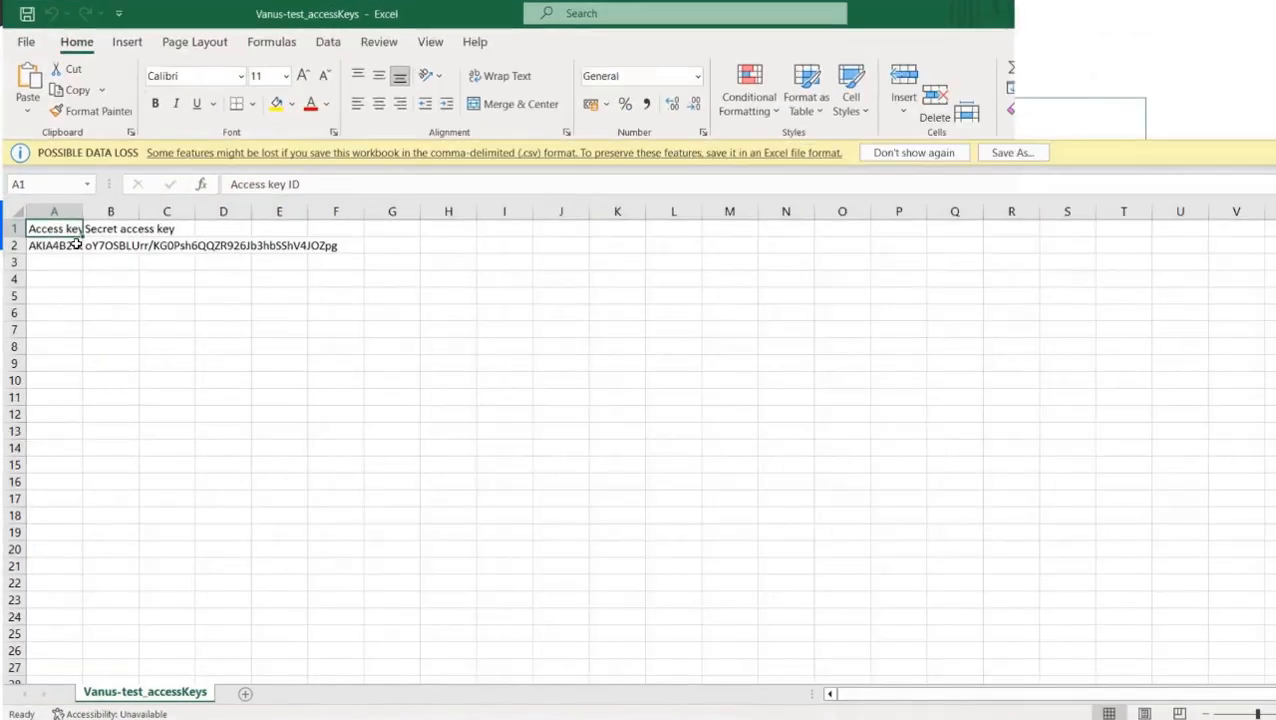
{"action": "key", "text": "Down"}
{"action": "left_click_drag", "start_coordinate": [360, 184], "coordinate": [215, 190]}
{"action": "type", "text": "c"}
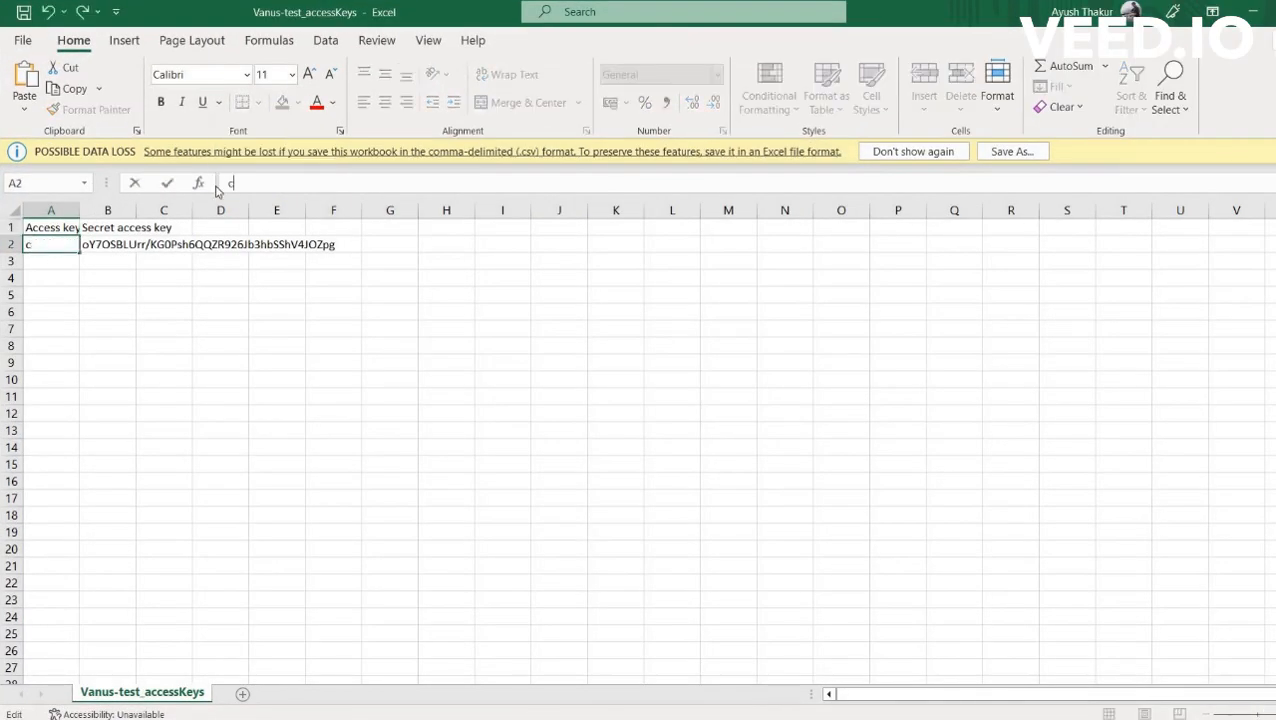
{"action": "key", "text": "ctrl+z"}
{"action": "key", "text": "ctrl+c"}
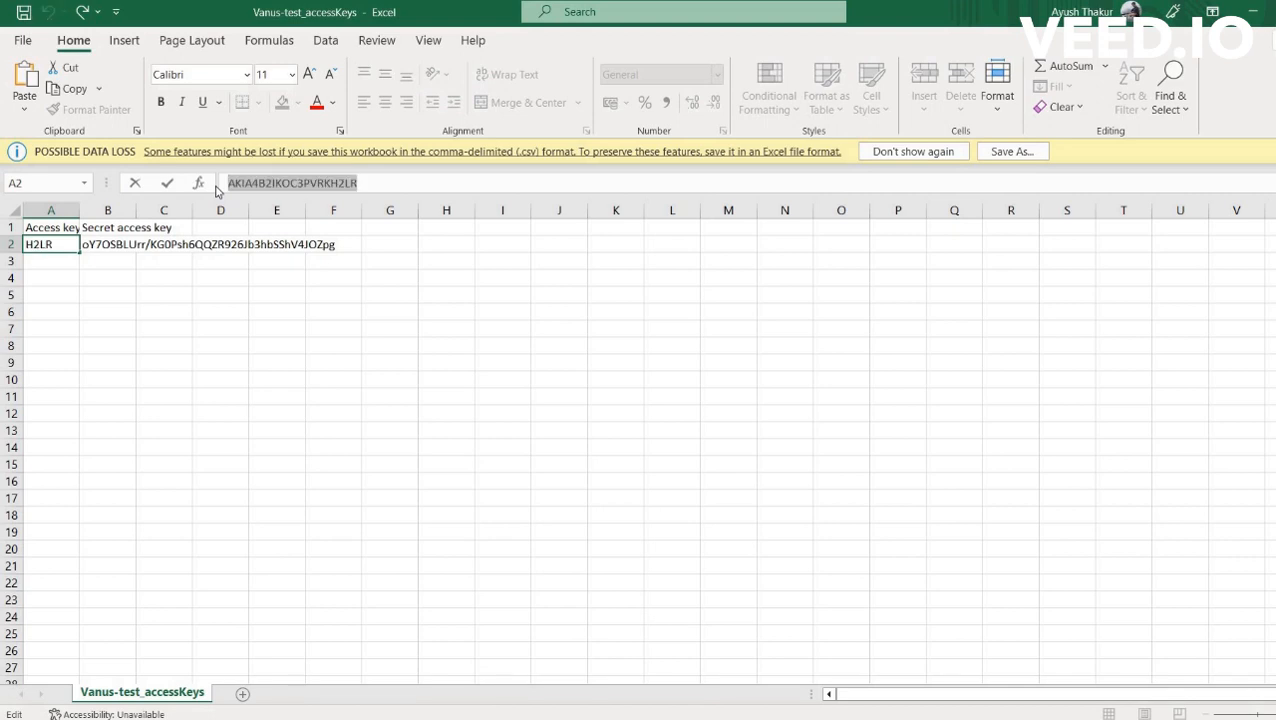
{"action": "key", "text": "alt+Tab"}
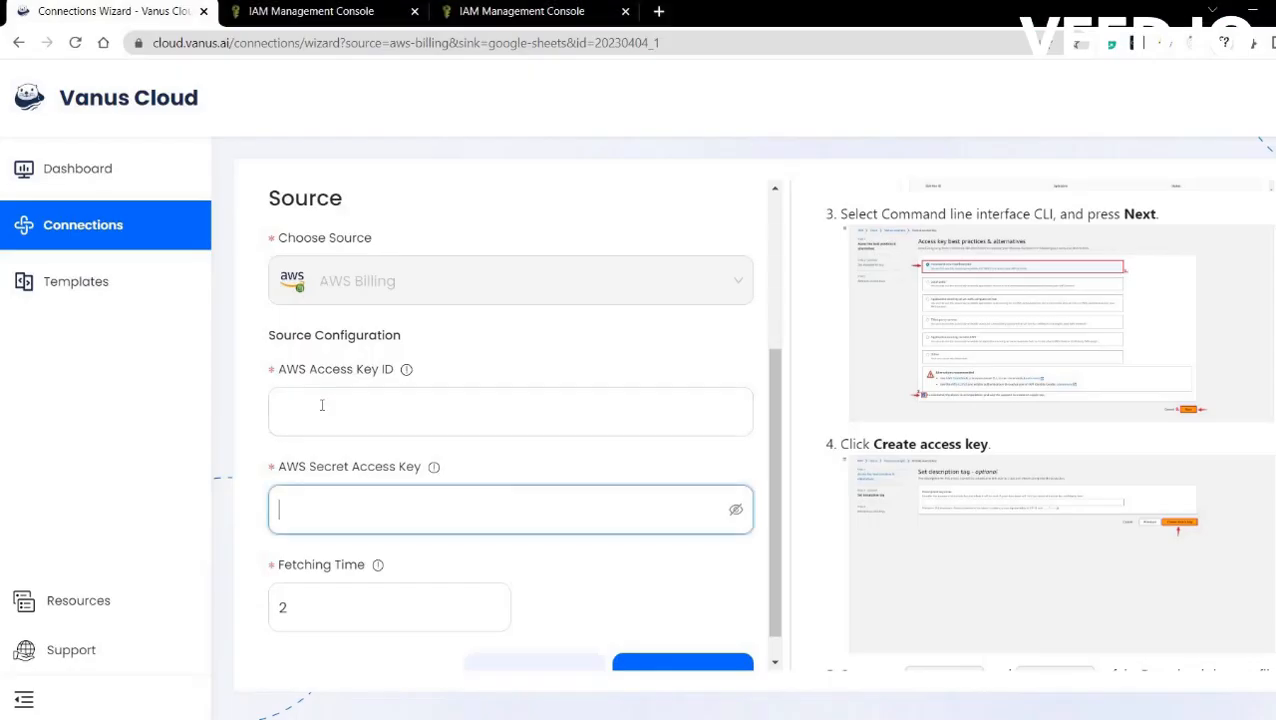
{"action": "left_click", "coordinate": [322, 405]}
{"action": "key", "text": "ctrl+v"}
Copy the secret access key from cell B2 of the key spreadsheet.
{"action": "key", "text": "alt+Tab"}
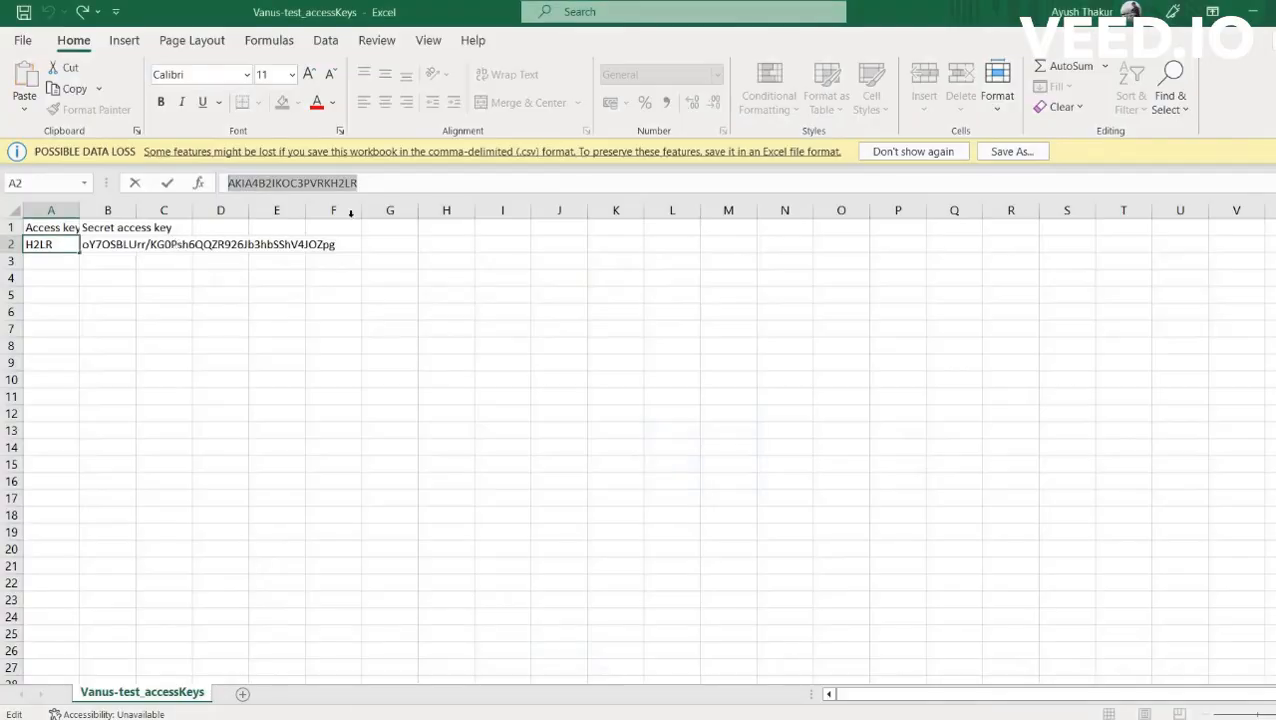
{"action": "key", "text": "Tab"}
{"action": "left_click_drag", "start_coordinate": [478, 183], "coordinate": [230, 188]}
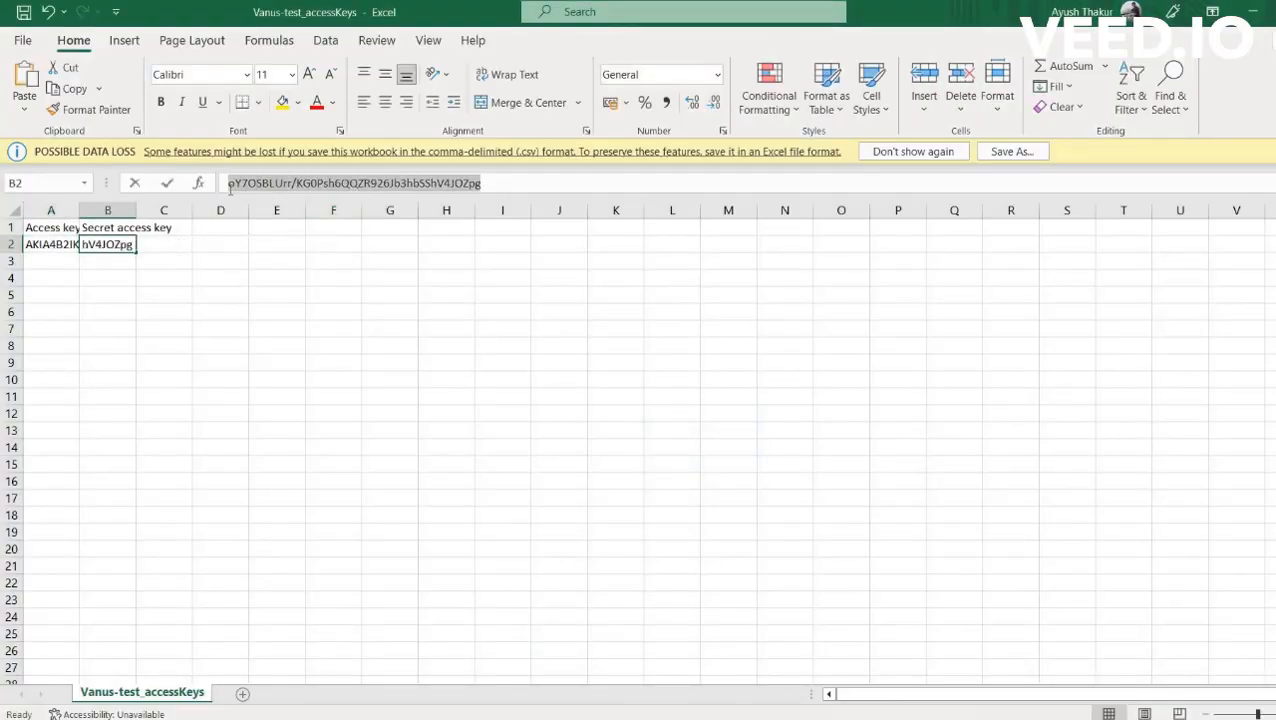
{"action": "key", "text": "ctrl+c"}
{"action": "key", "text": "alt+Tab"}
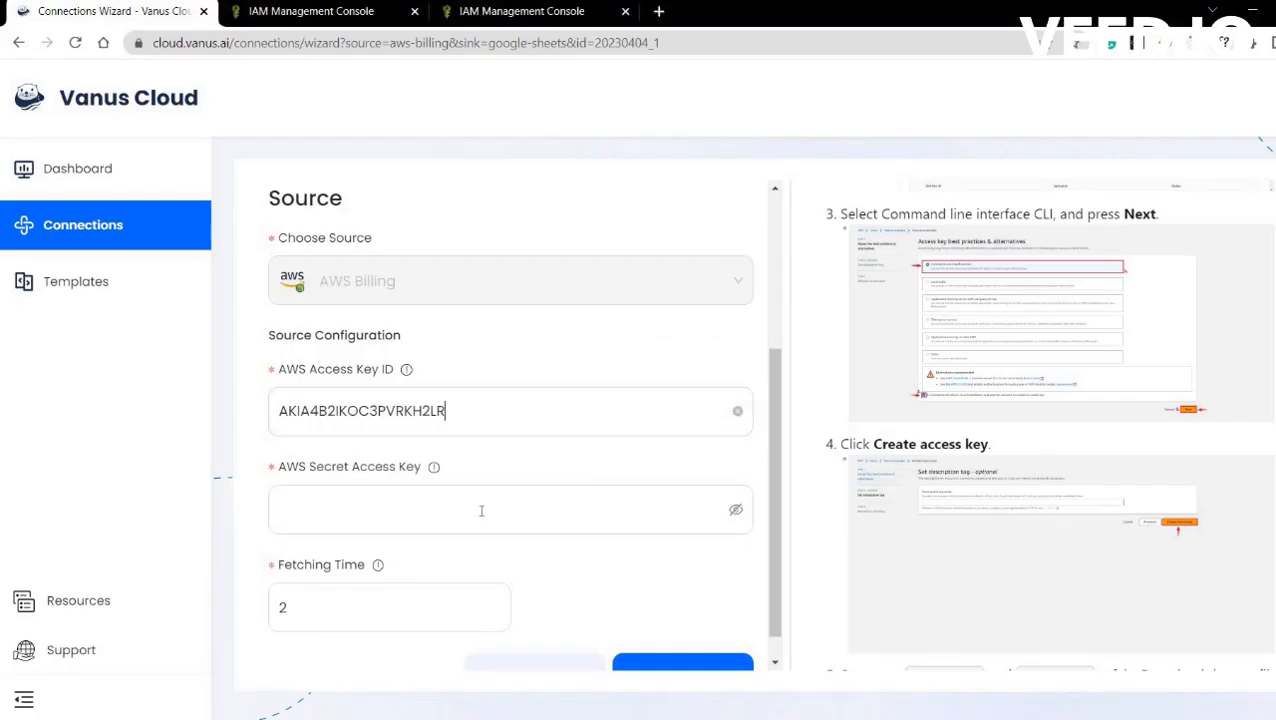
Paste the AWS Secret Access Key, set Fetching Time to 14, and proceed to the sink step.
{"action": "left_click", "coordinate": [478, 510]}
{"action": "key", "text": "ctrl+v"}
{"action": "left_click", "coordinate": [315, 621]}
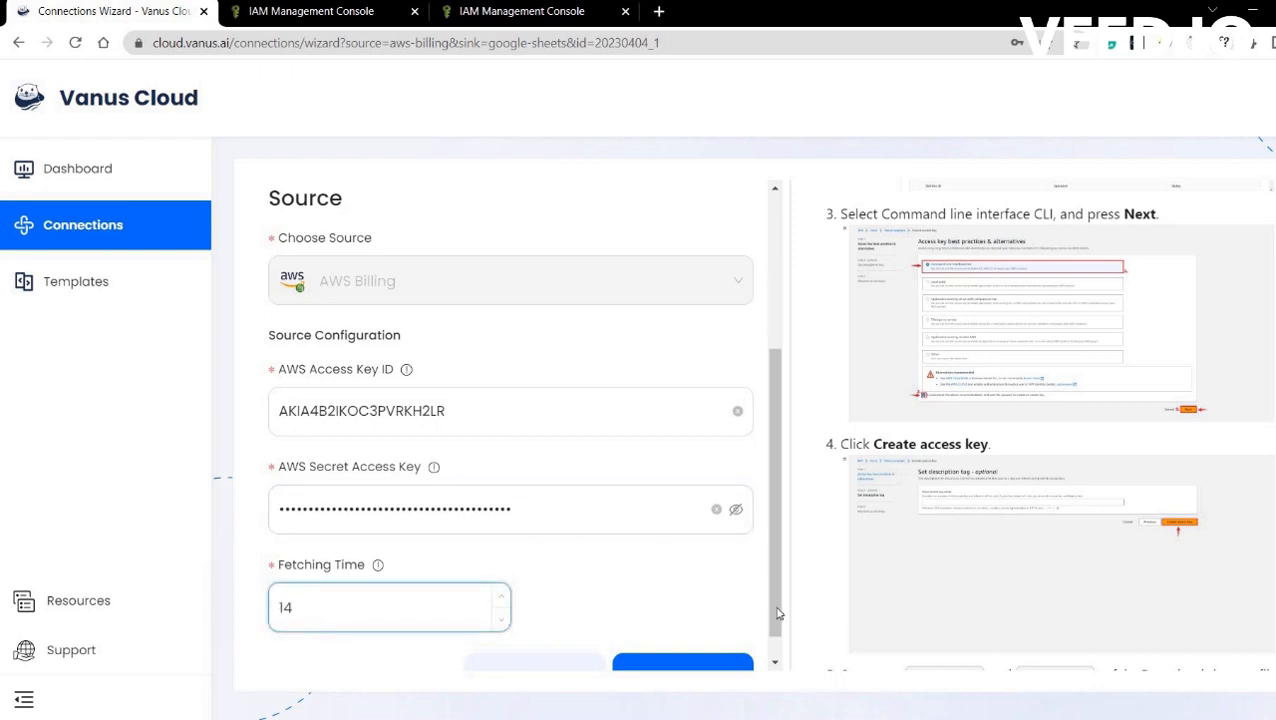
{"action": "left_click_drag", "start_coordinate": [777, 614], "coordinate": [737, 643]}
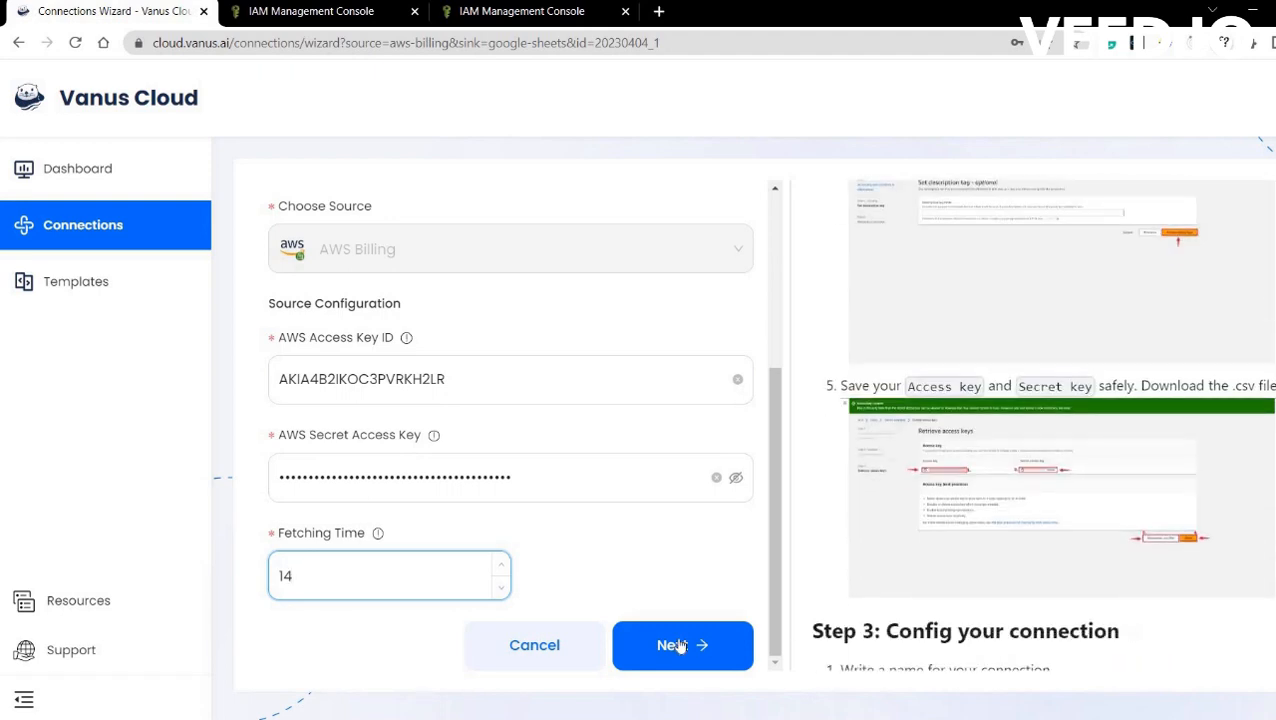
{"action": "left_click", "coordinate": [680, 645]}
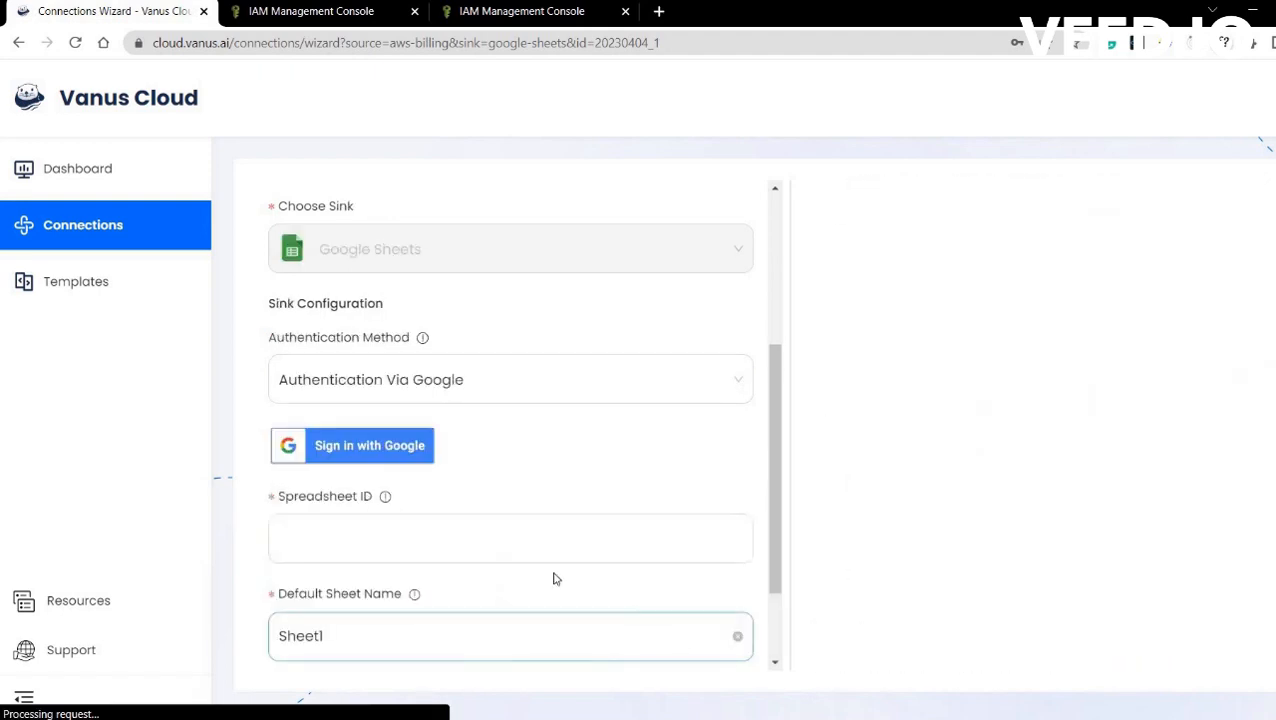
Choose Service Account Credentials for the Google Sheets sink and create a blank spreadsheet via the guide's link.
{"action": "left_click", "coordinate": [509, 381]}
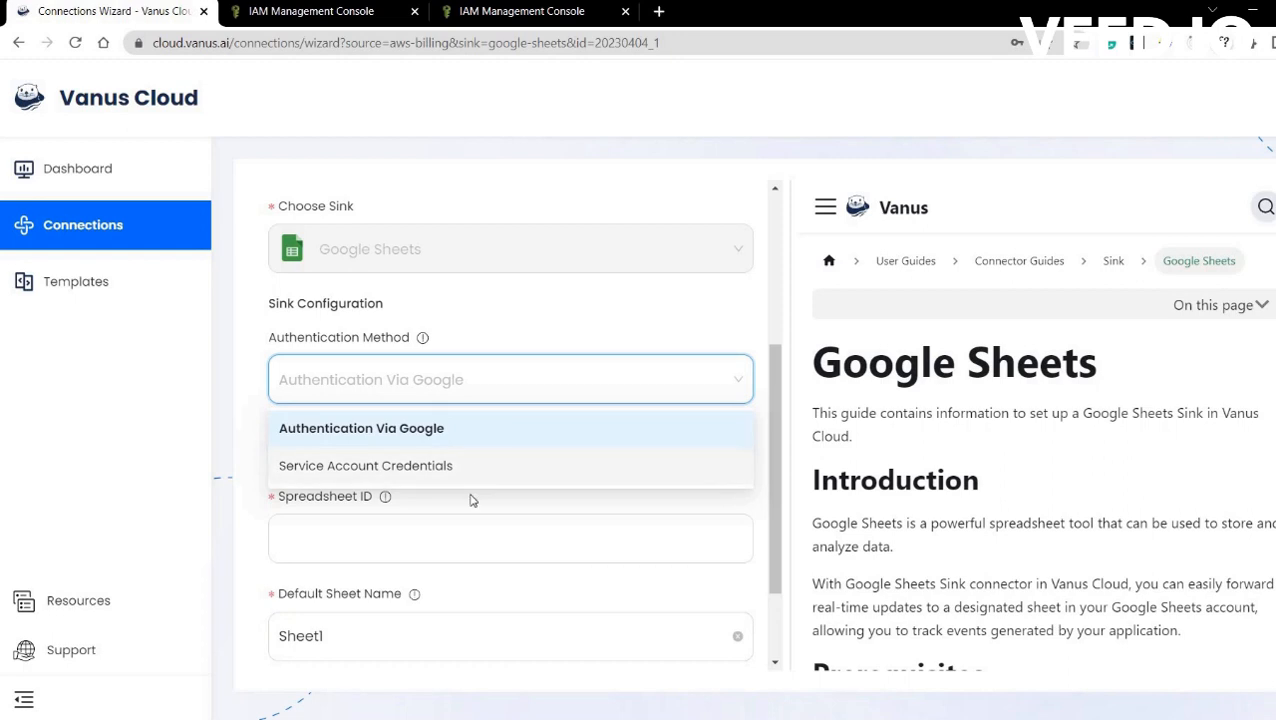
{"action": "left_click", "coordinate": [370, 446]}
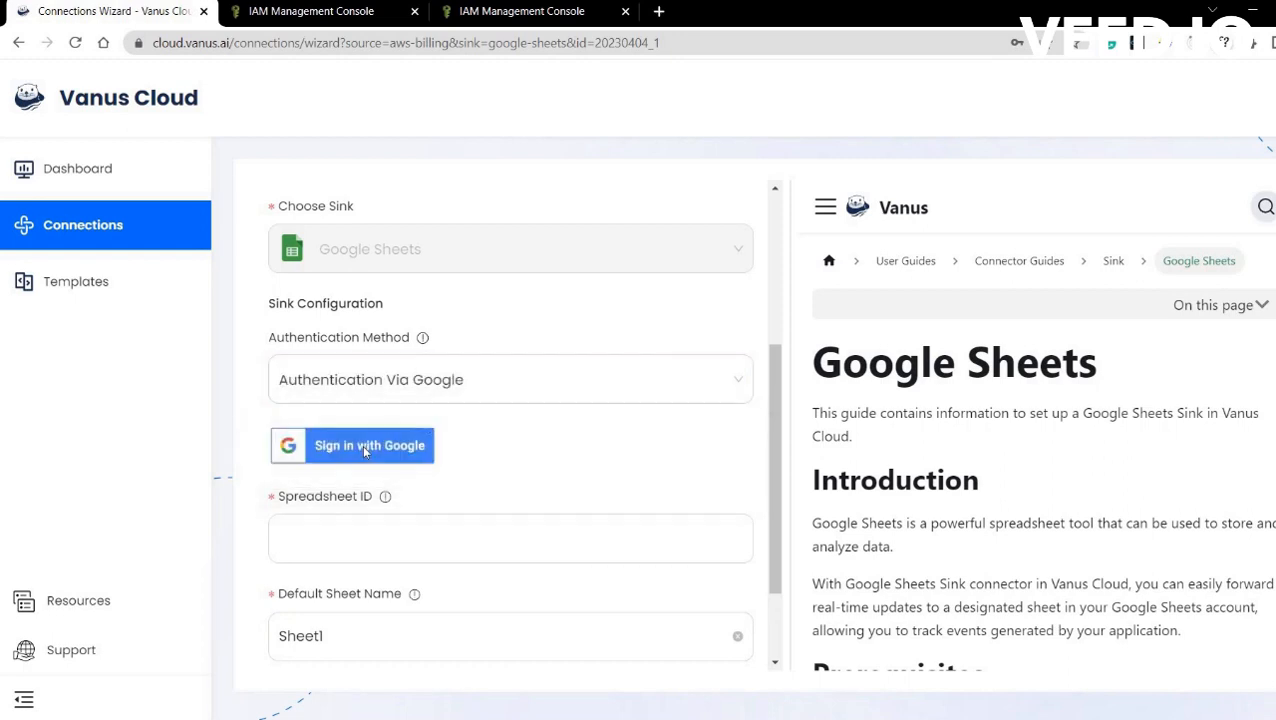
{"action": "left_click", "coordinate": [370, 444]}
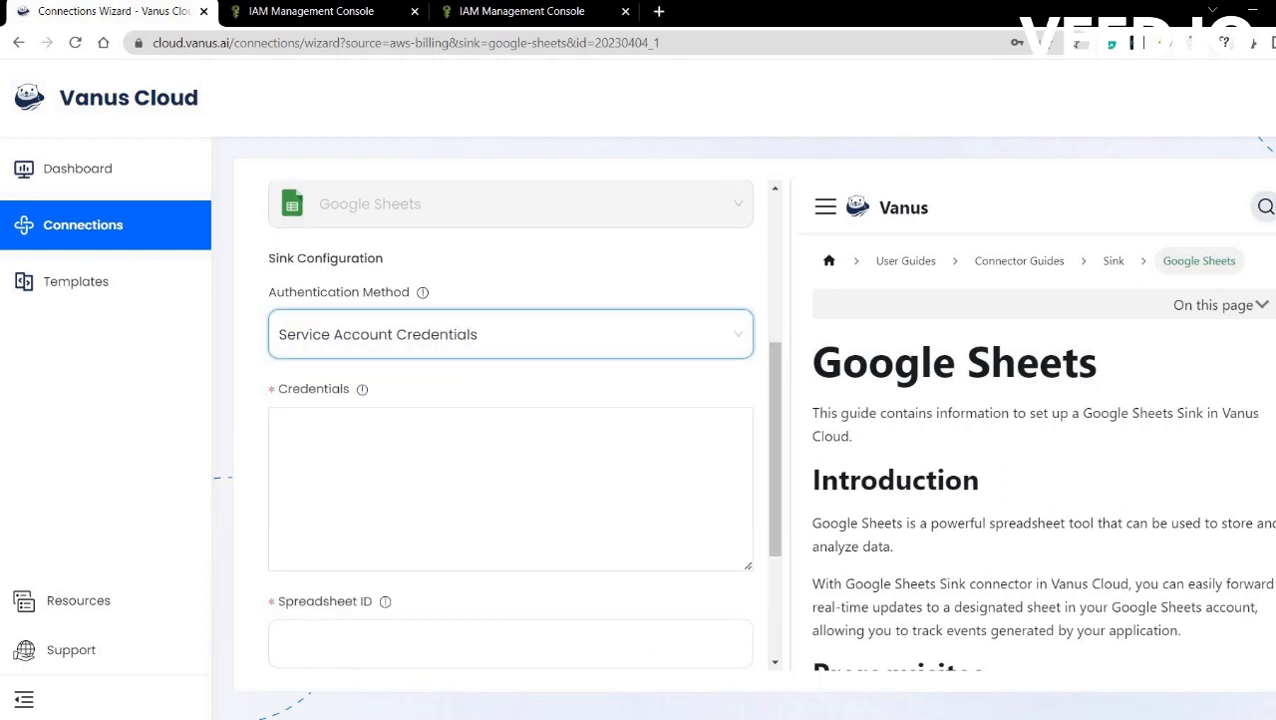
{"action": "scroll", "coordinate": [1040, 450], "scroll_direction": "down", "scroll_amount": 4}
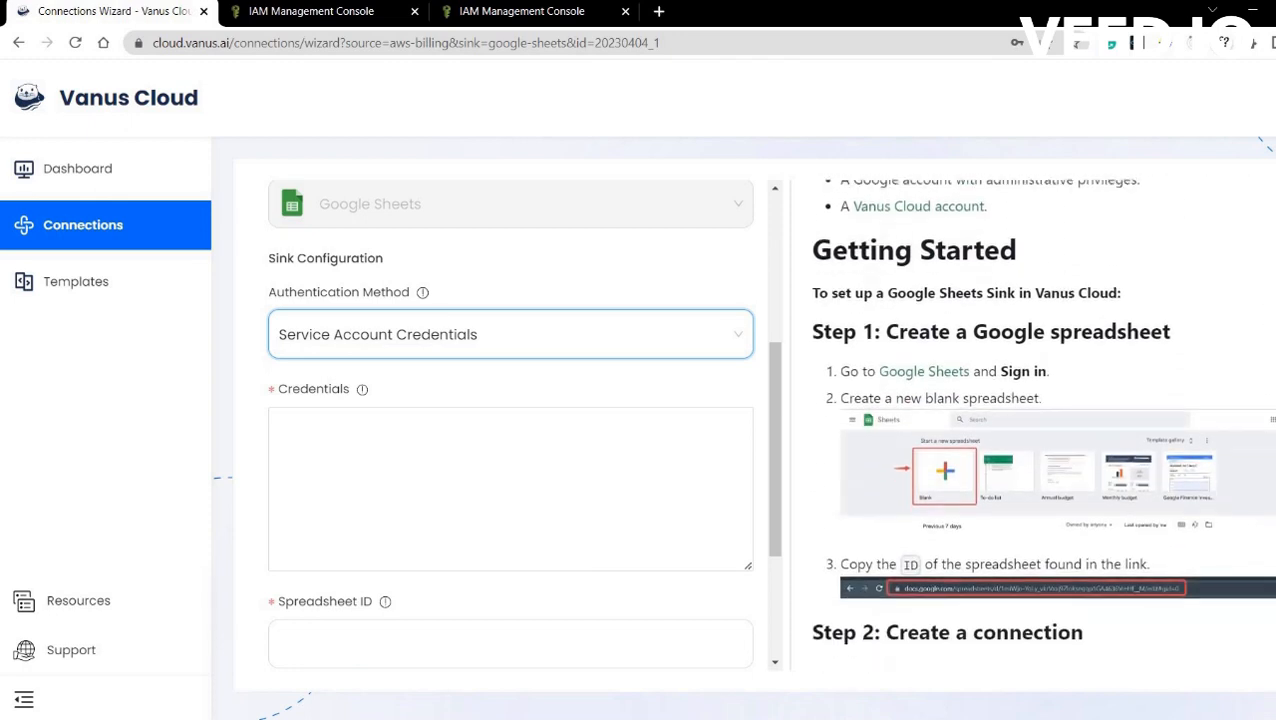
{"action": "scroll", "coordinate": [906, 319], "scroll_direction": "down", "scroll_amount": 1}
{"action": "left_click", "coordinate": [918, 310]}
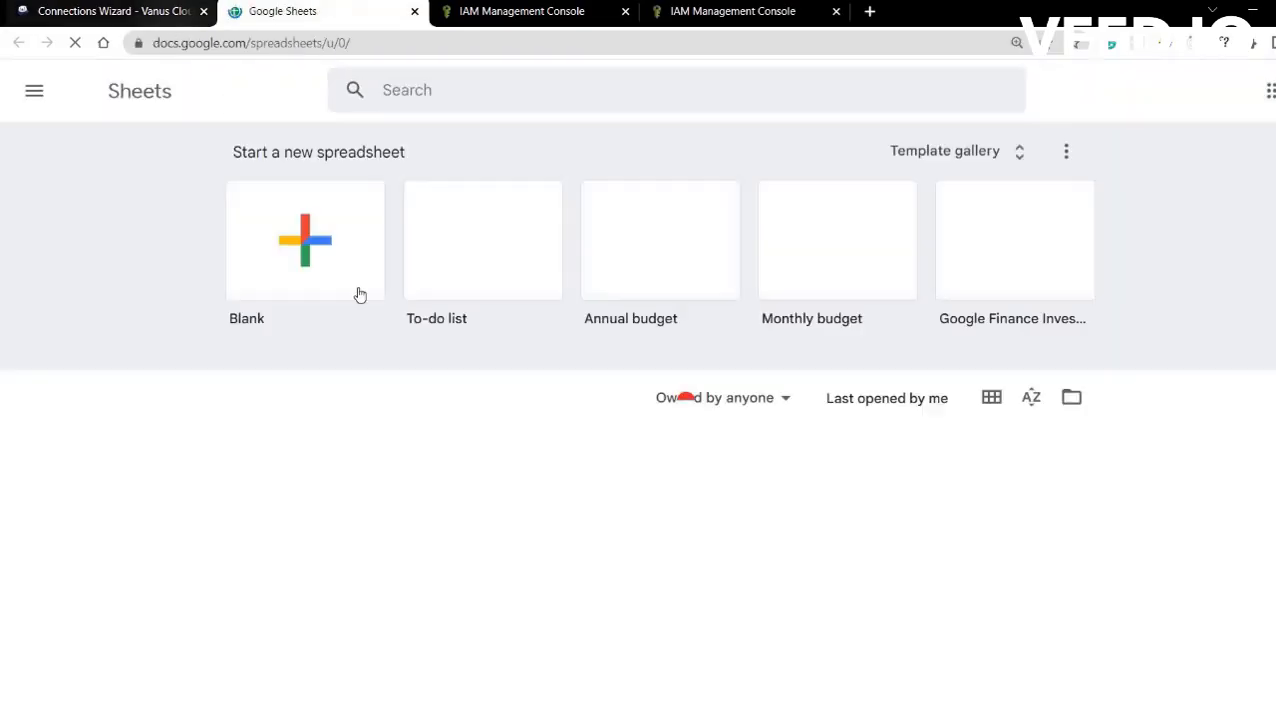
{"action": "left_click", "coordinate": [312, 252]}
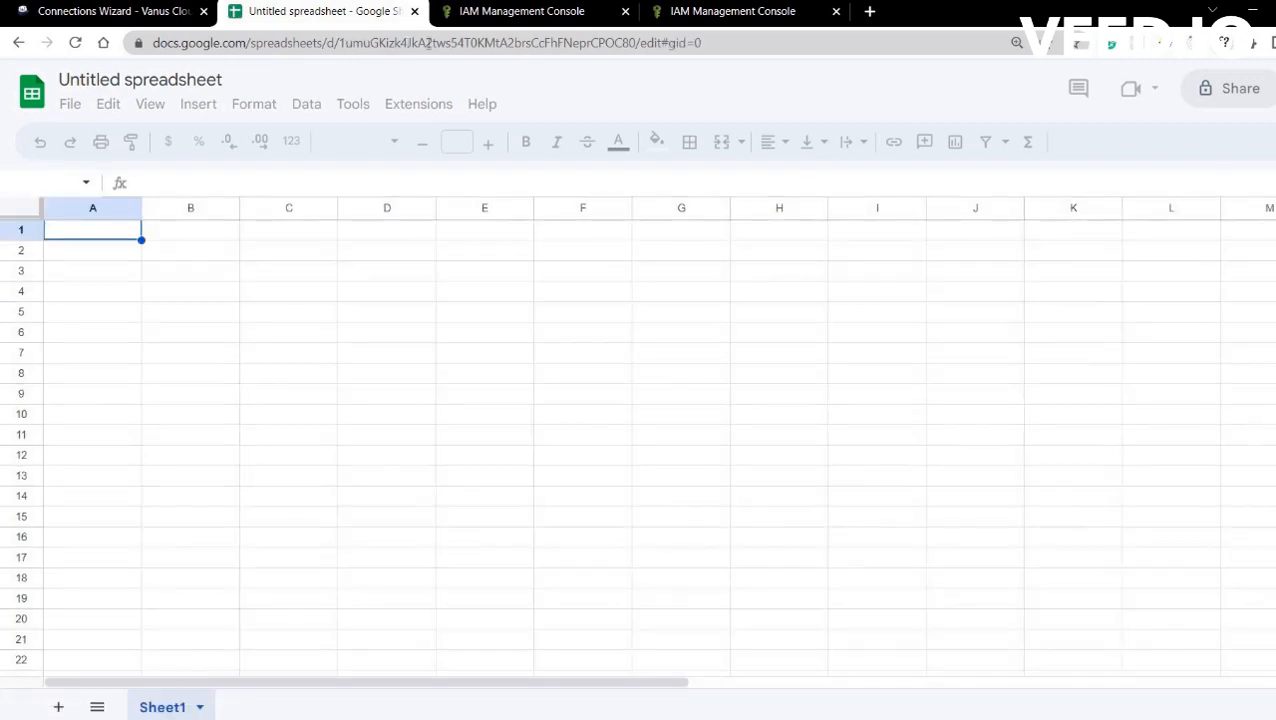
Copy the Untitled spreadsheet's ID from its web address and return to the Vanus Cloud wizard.
{"action": "left_click_drag", "start_coordinate": [340, 43], "coordinate": [632, 43]}
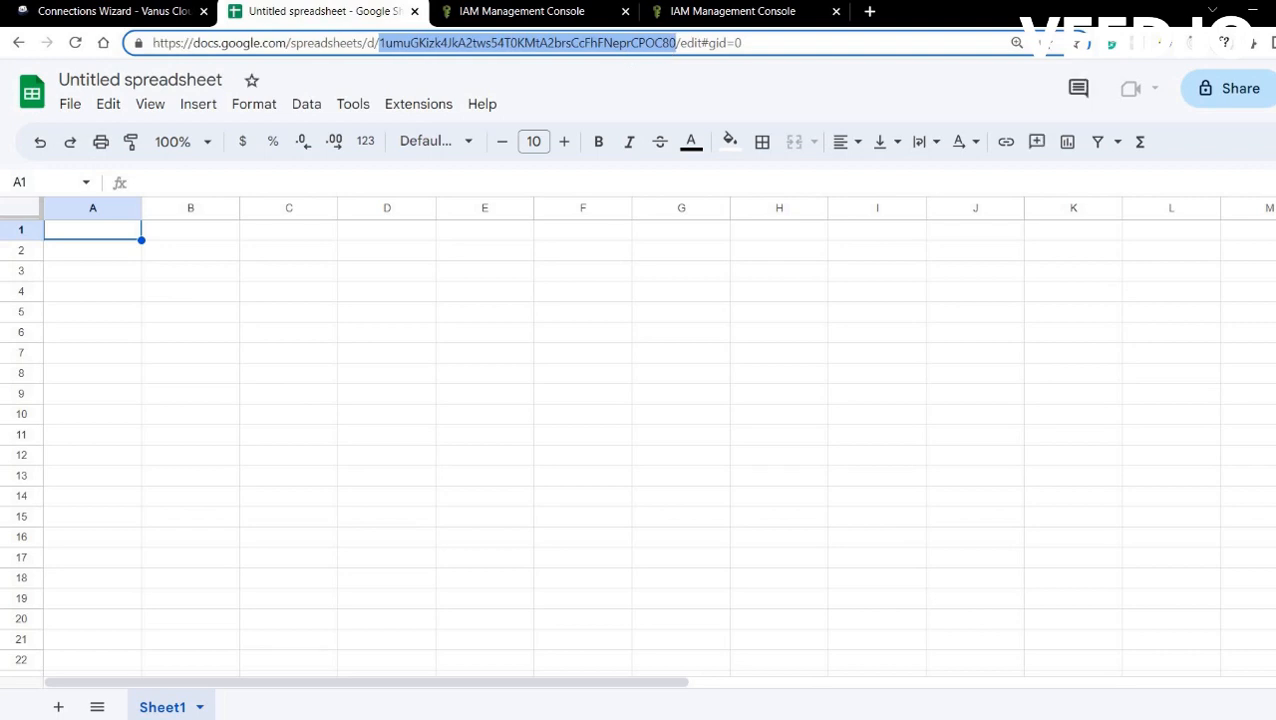
{"action": "left_click", "coordinate": [248, 199]}
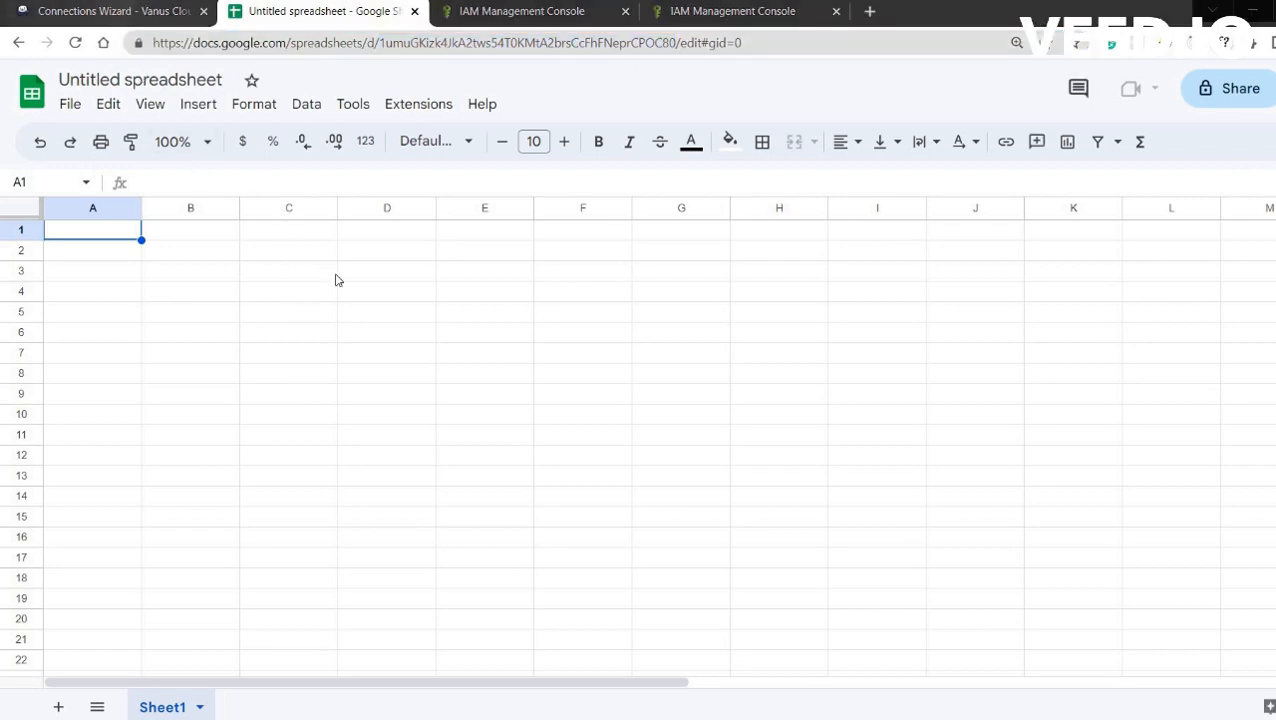
{"action": "left_click", "coordinate": [114, 11]}
Paste the copied spreadsheet ID into the Spreadsheet ID field.
{"action": "left_click", "coordinate": [472, 500]}
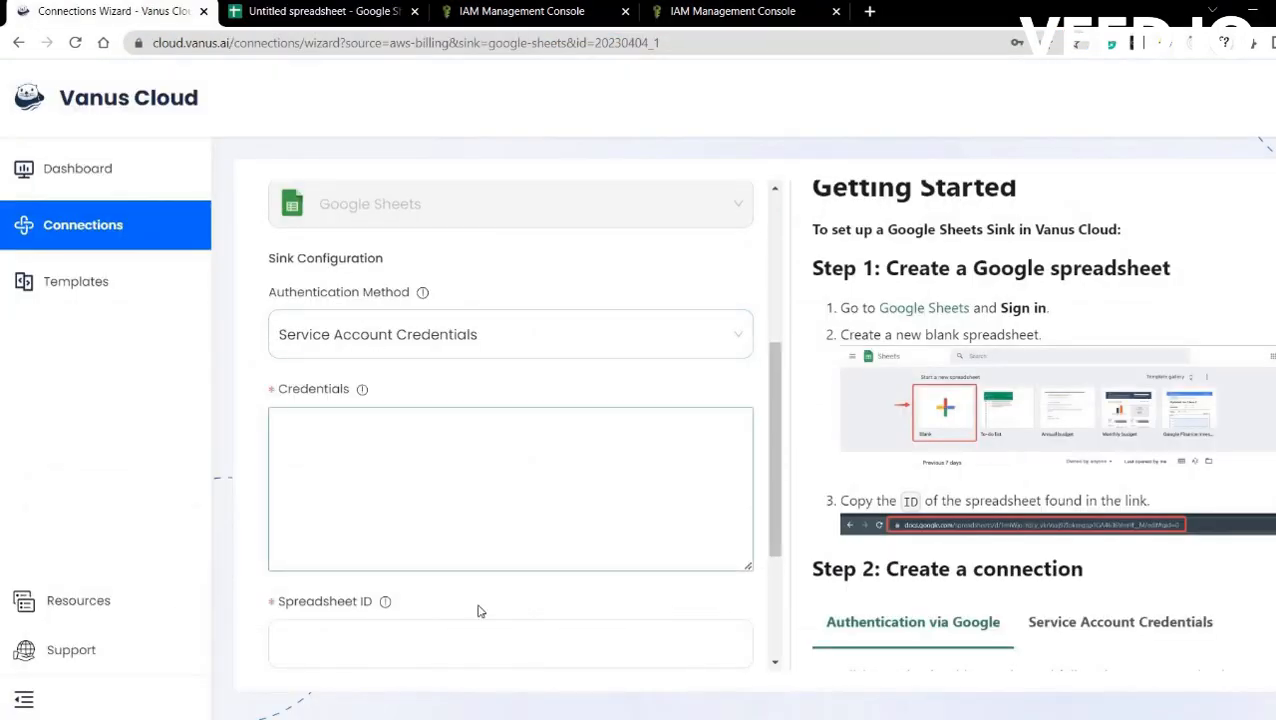
{"action": "left_click", "coordinate": [407, 649]}
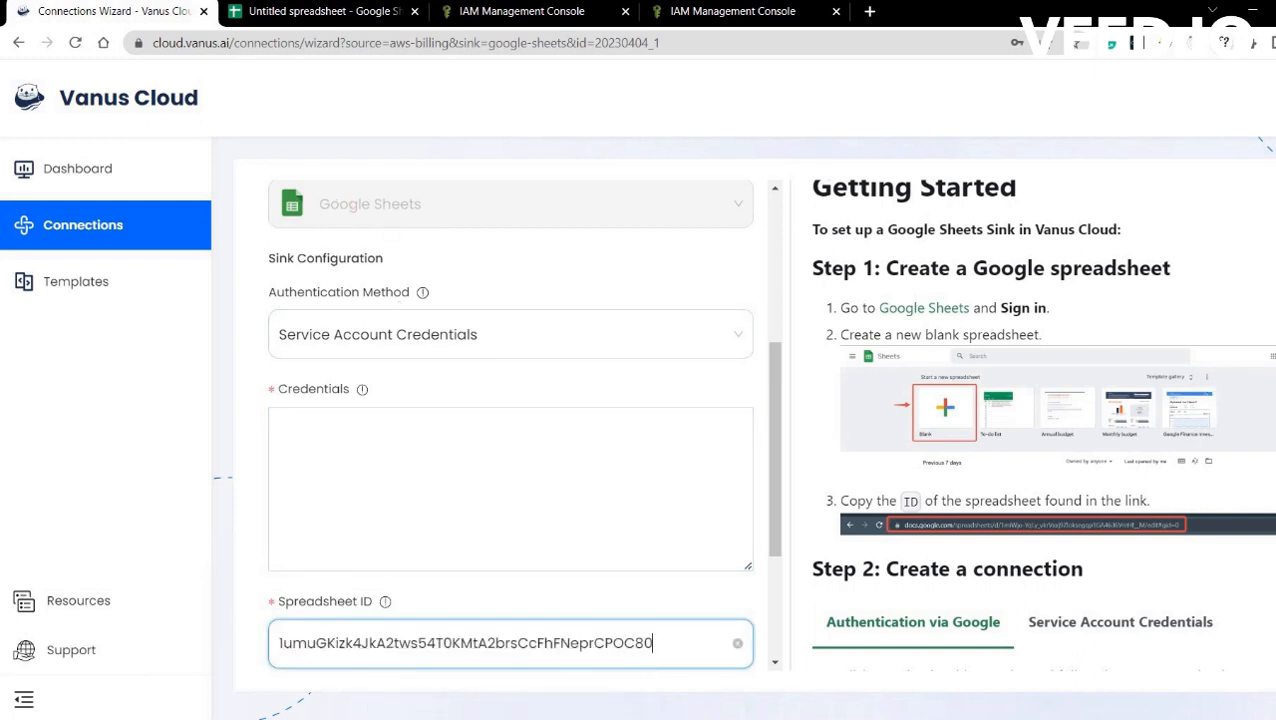
Follow the guide's Service Account Credentials link to open Google Cloud's service accounts page.
{"action": "scroll", "coordinate": [1125, 427], "scroll_direction": "down", "scroll_amount": 3}
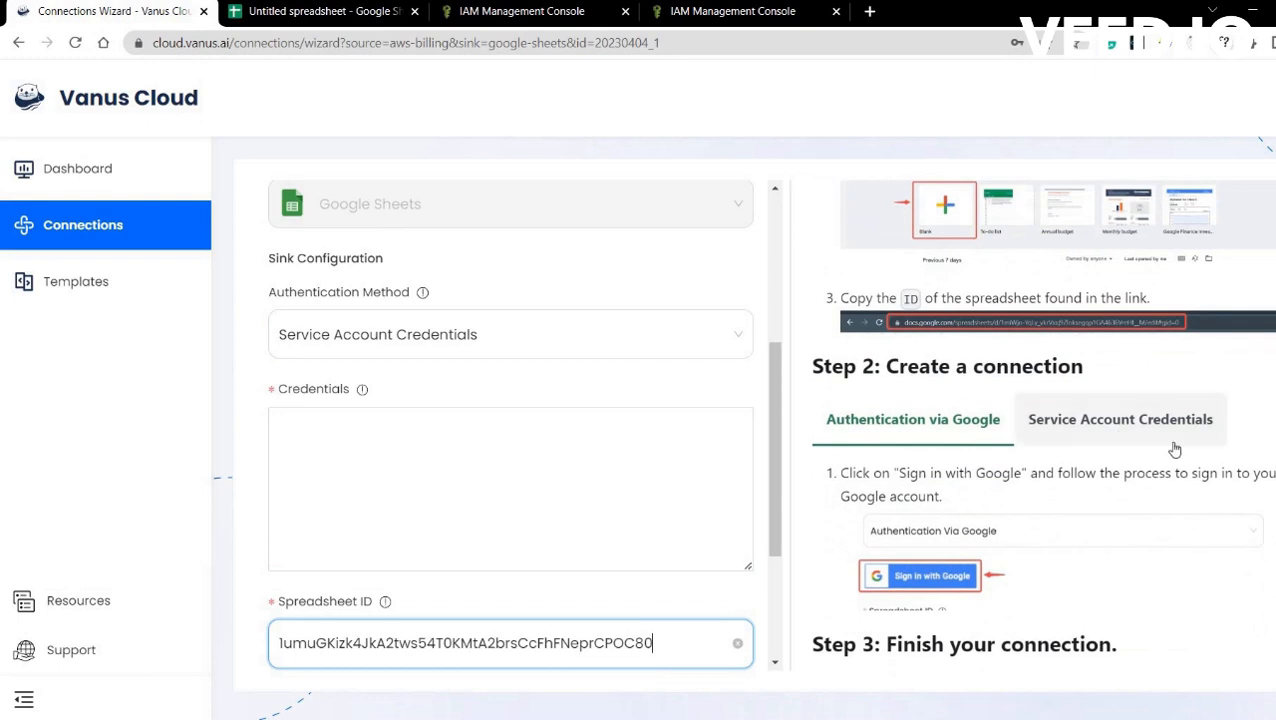
{"action": "left_click", "coordinate": [1150, 419]}
{"action": "scroll", "coordinate": [1003, 314], "scroll_direction": "down", "scroll_amount": 2}
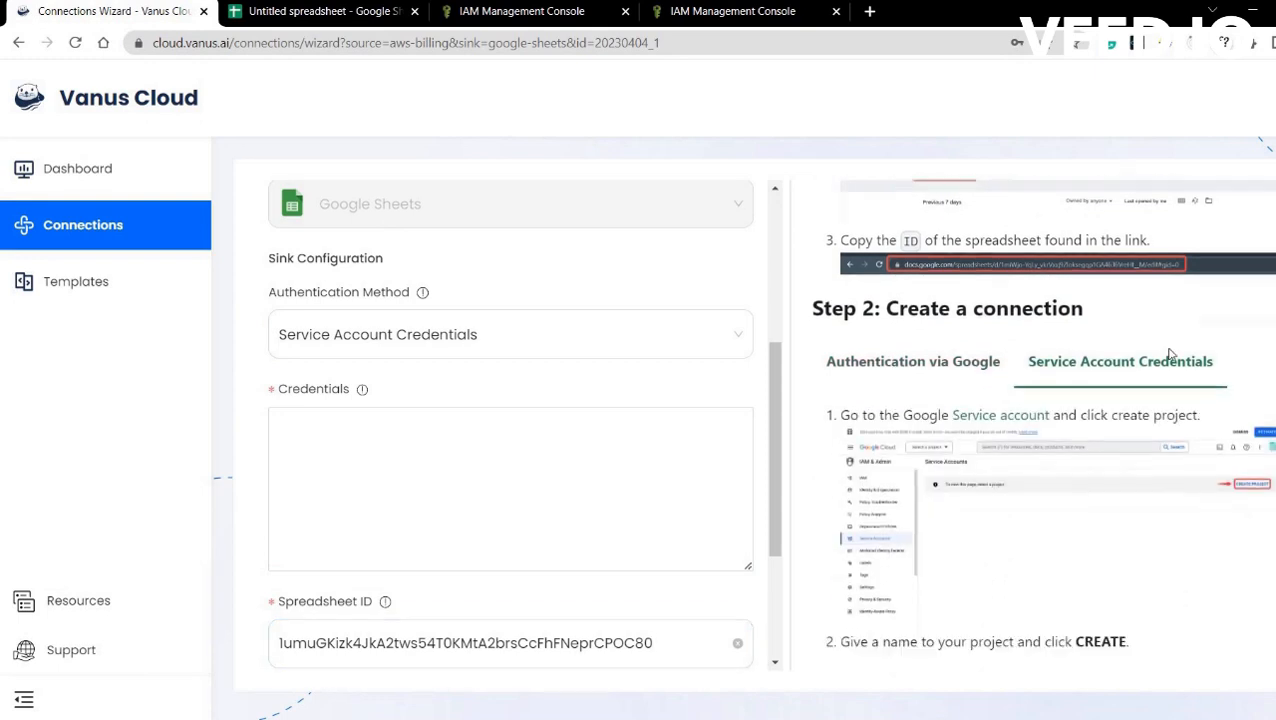
{"action": "left_click", "coordinate": [1001, 308]}
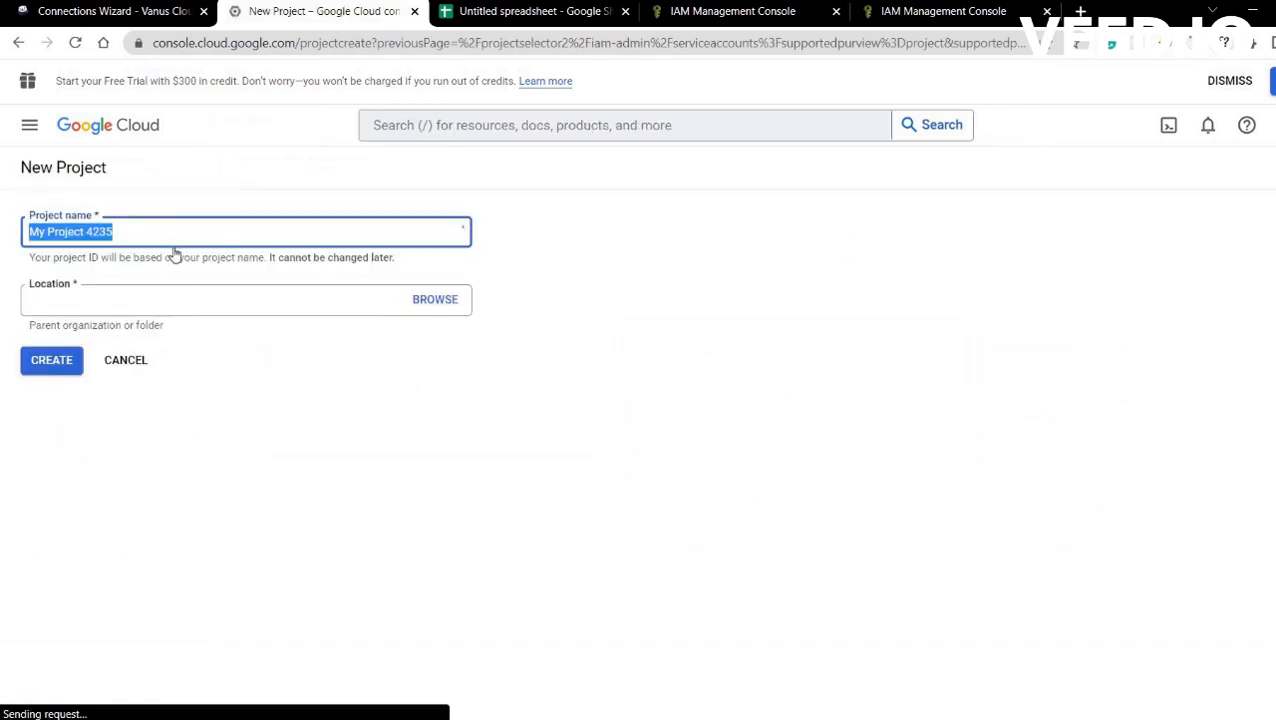
Create a Google Cloud project named Vanus-test.
{"action": "type", "text": "V"}
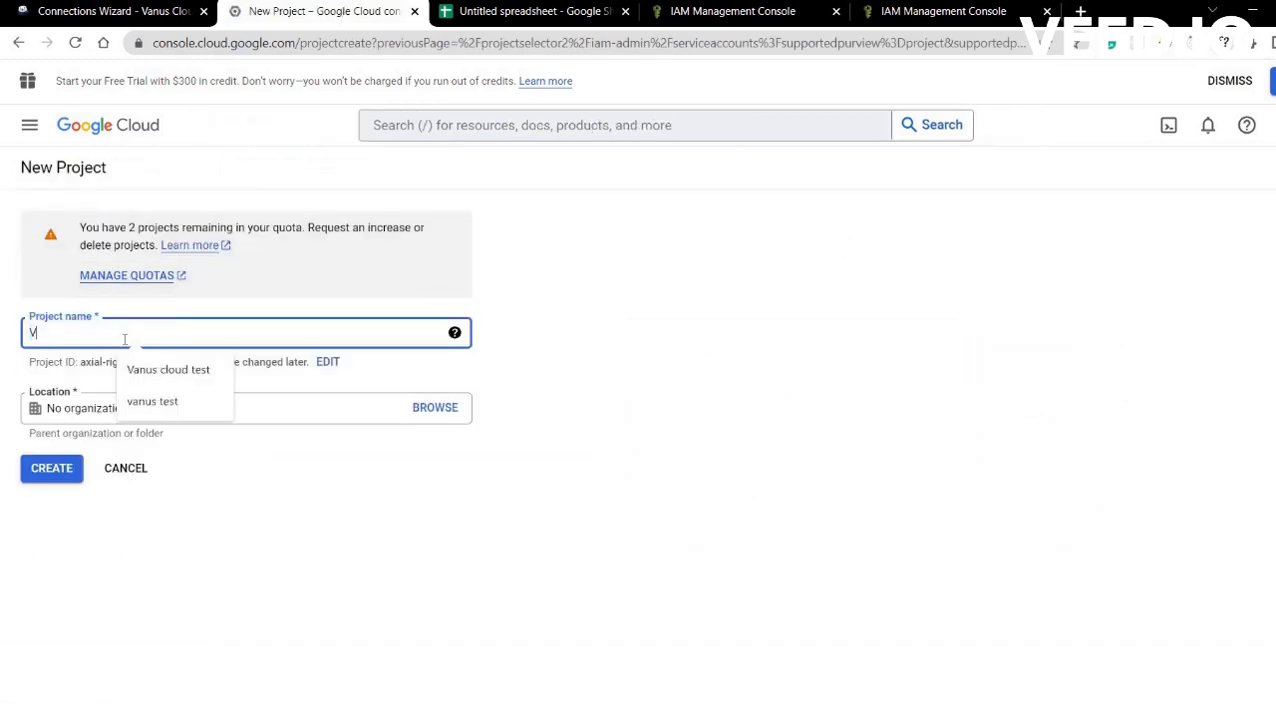
{"action": "type", "text": "anus-test"}
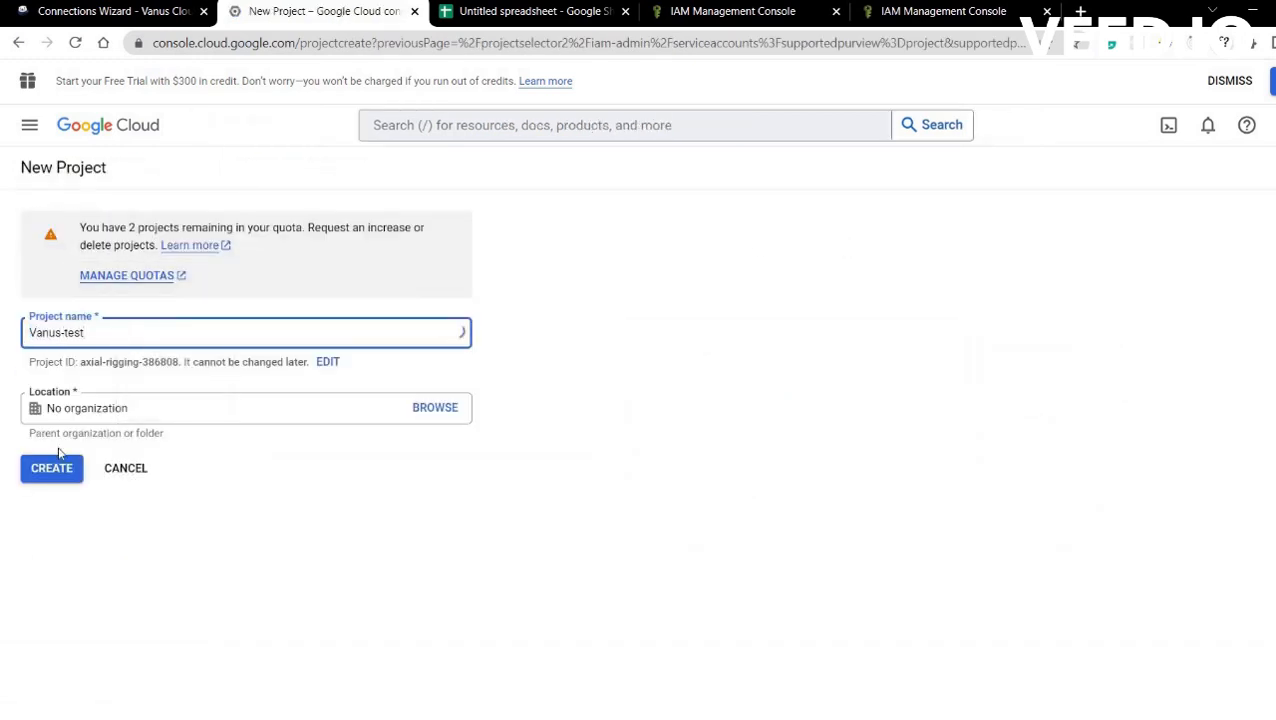
{"action": "left_click", "coordinate": [58, 470]}
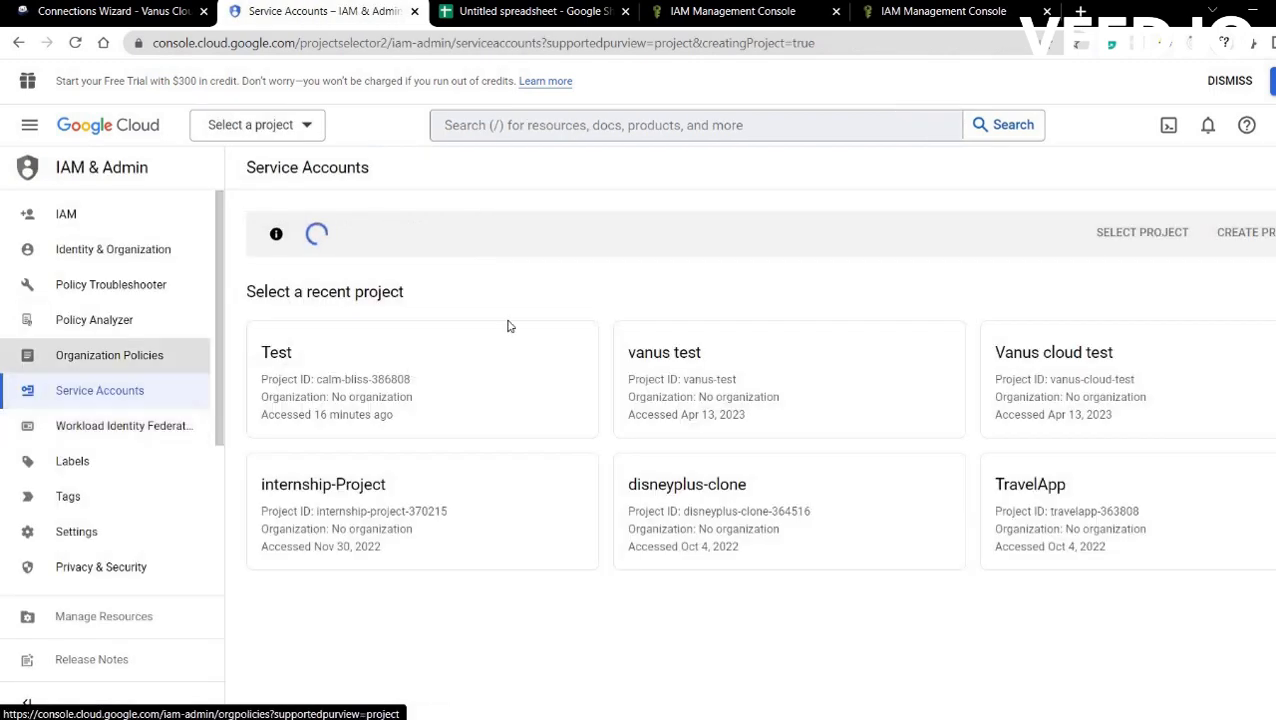
Create a service account named Vanus-test, skipping the optional role step.
{"action": "left_click", "coordinate": [467, 168]}
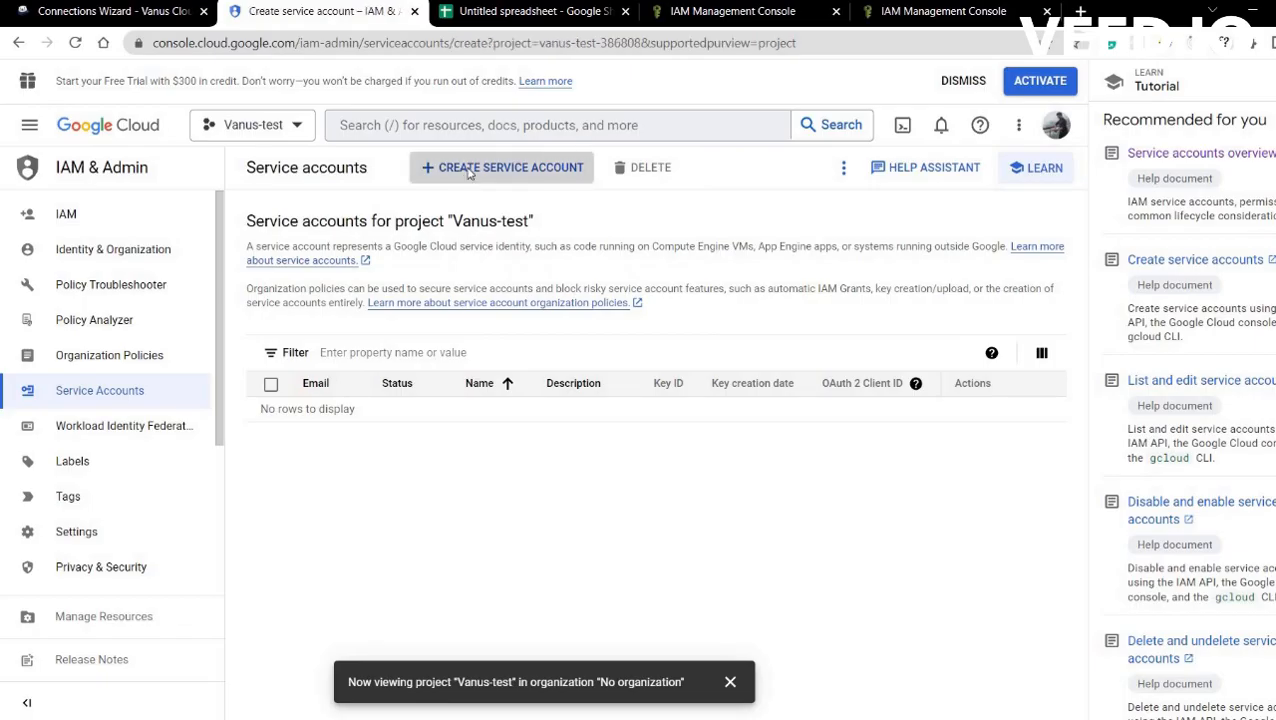
{"action": "left_click", "coordinate": [400, 267]}
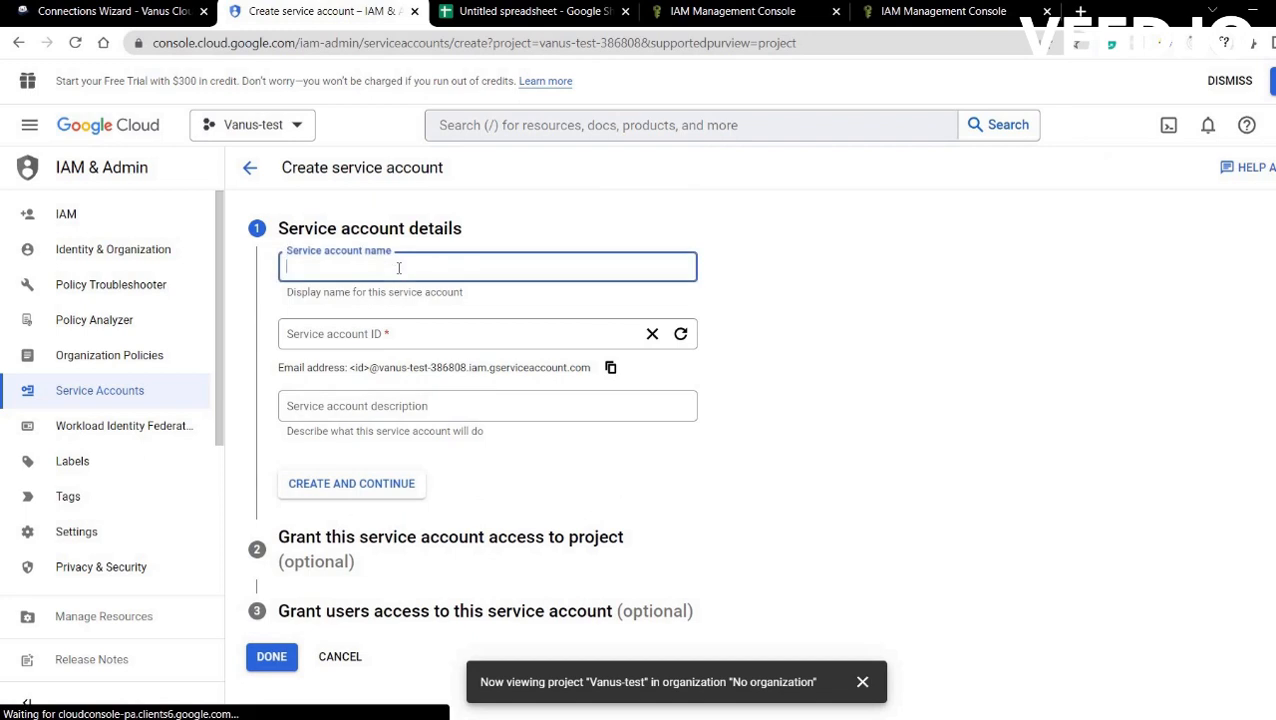
{"action": "type", "text": "Vanus0"}
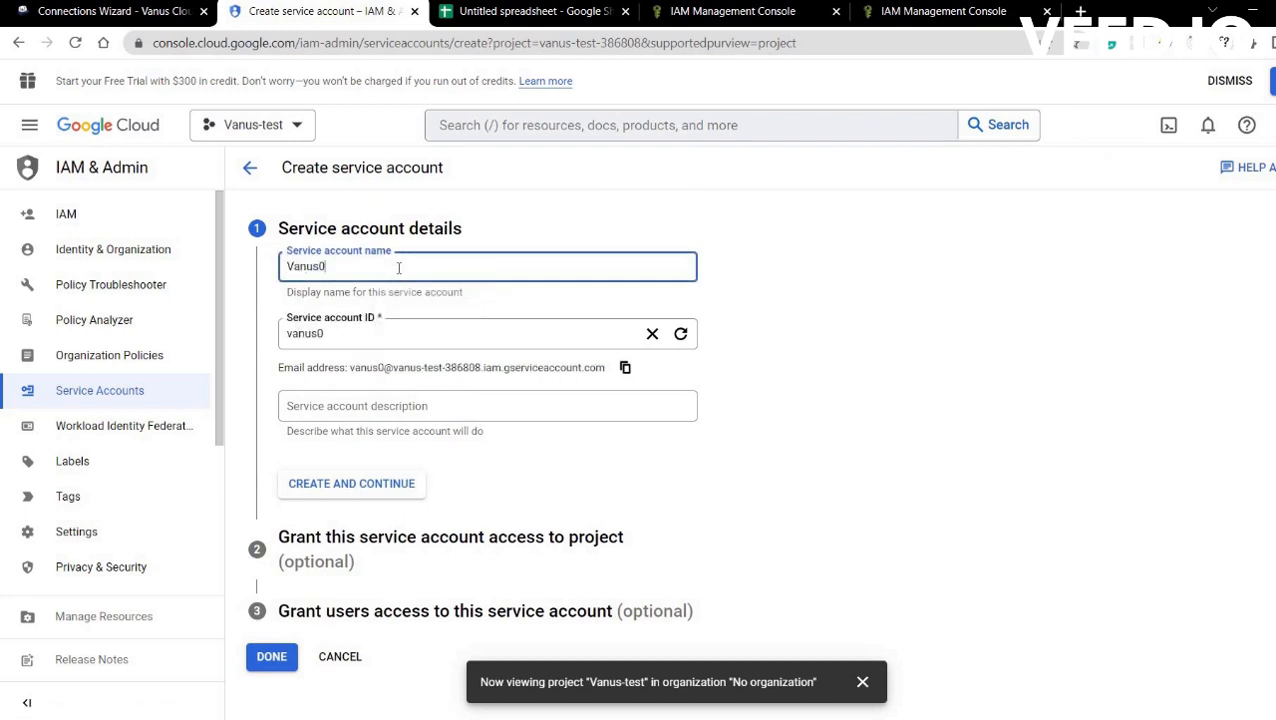
{"action": "key", "text": "BackSpace"}
{"action": "type", "text": "-test"}
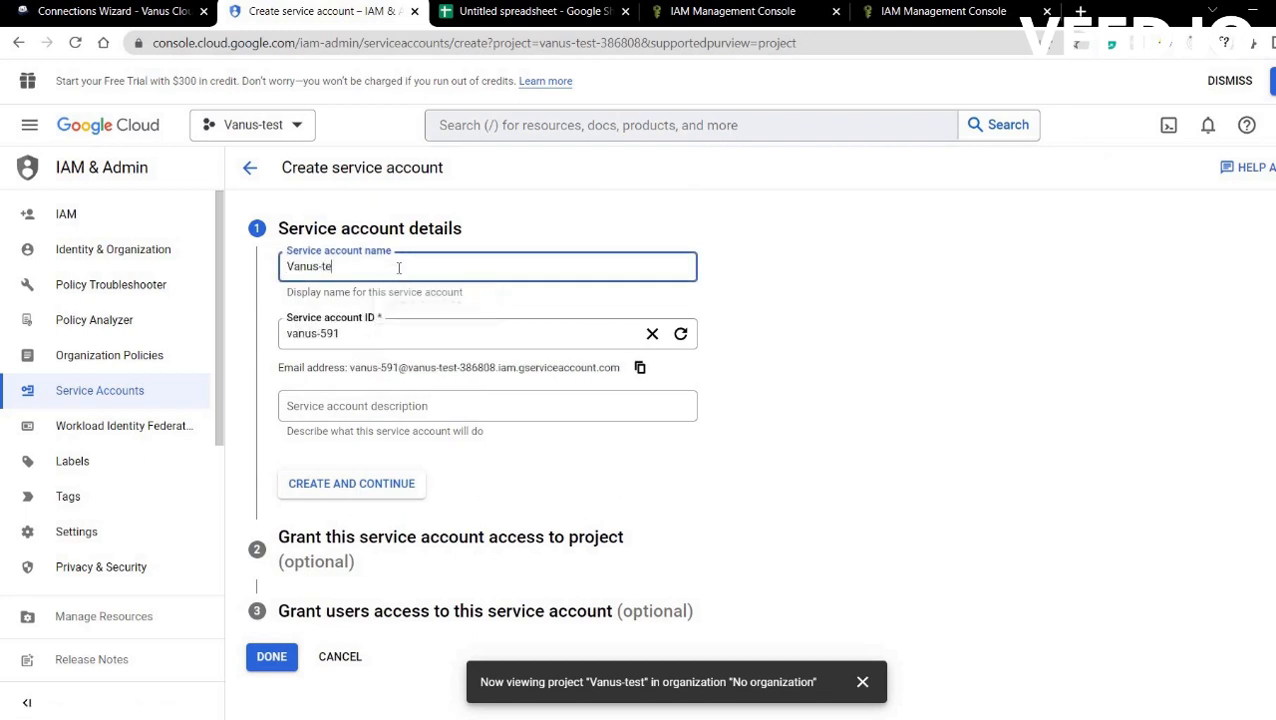
{"action": "left_click", "coordinate": [364, 490]}
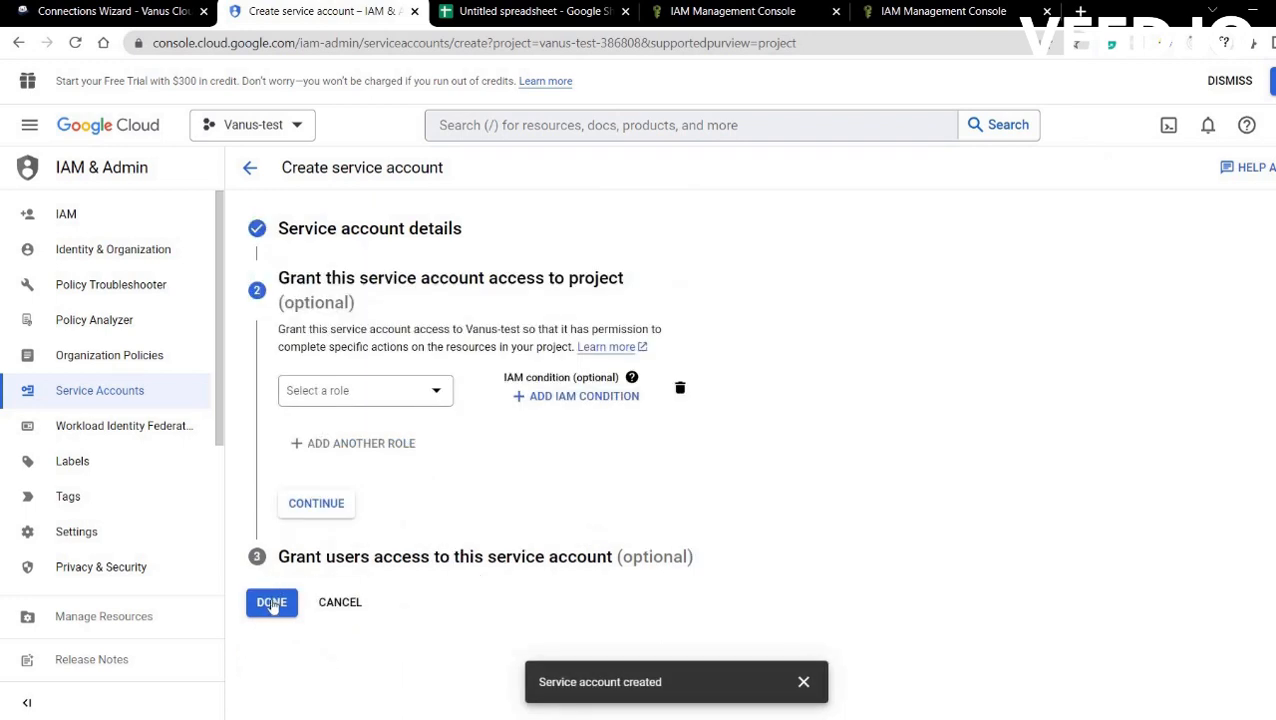
{"action": "left_click", "coordinate": [271, 603]}
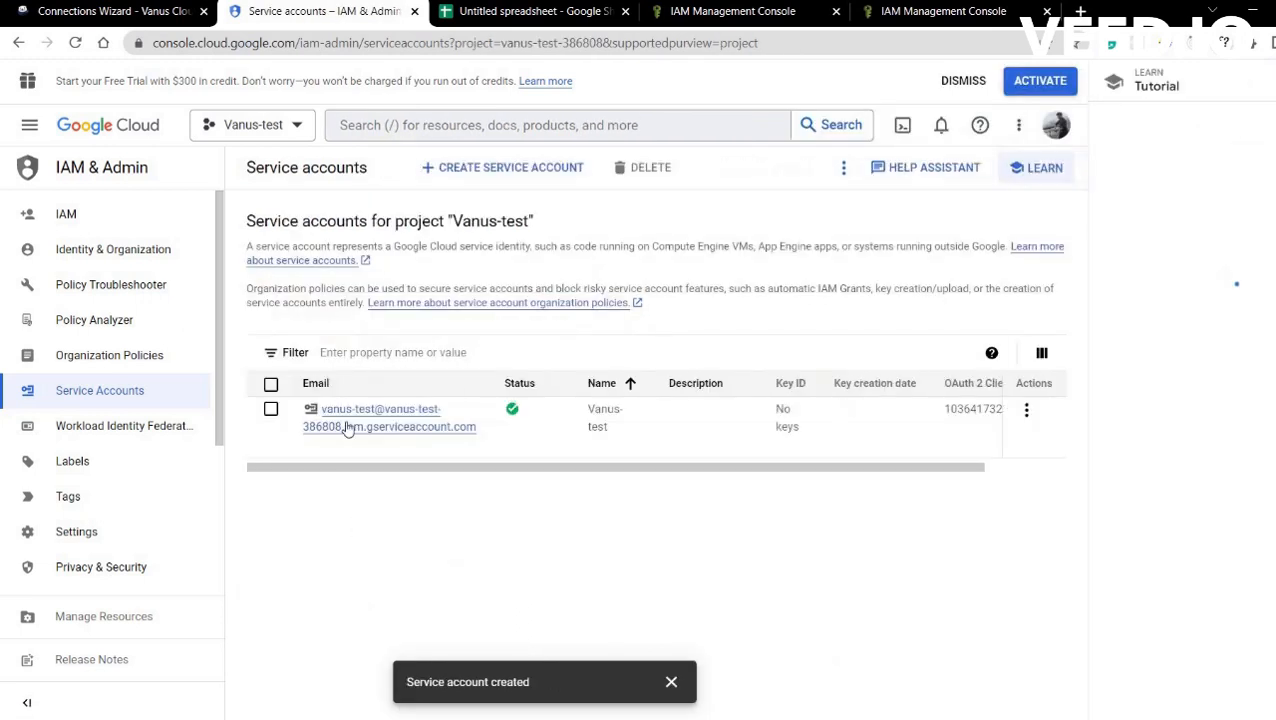
Create and download a new JSON private key for the vanus-test service account.
{"action": "left_click", "coordinate": [347, 428]}
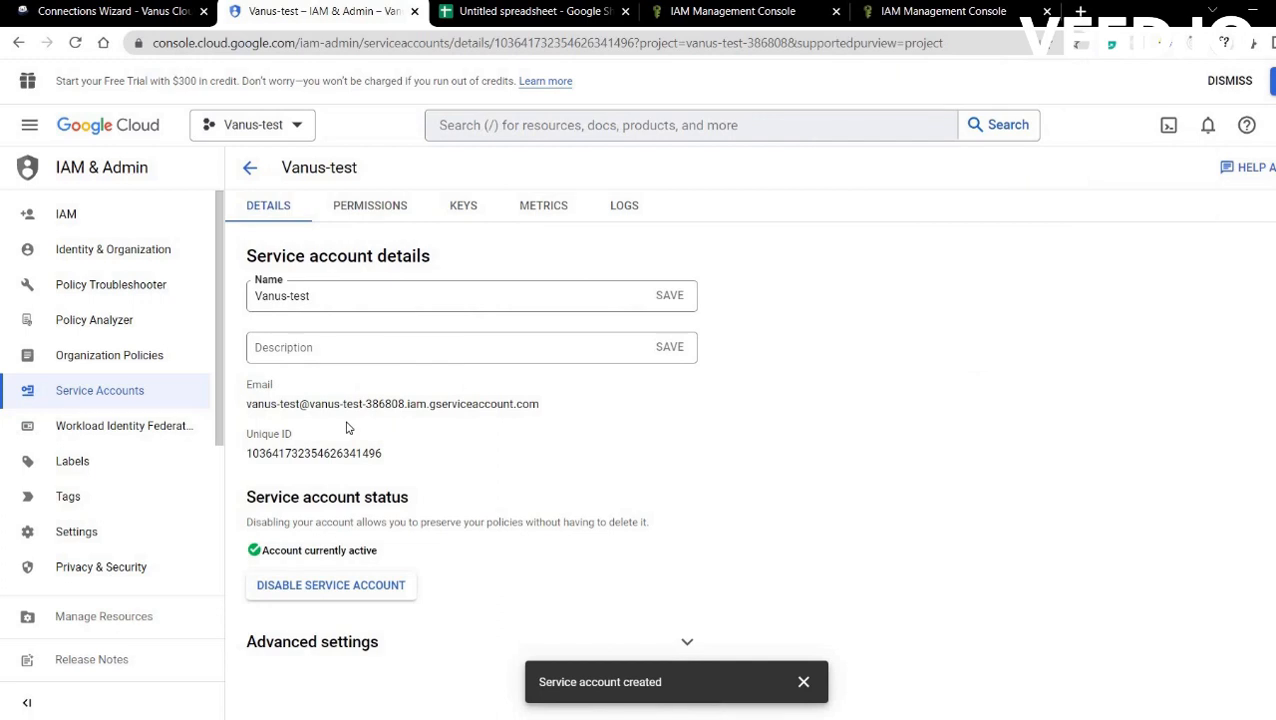
{"action": "left_click", "coordinate": [463, 207]}
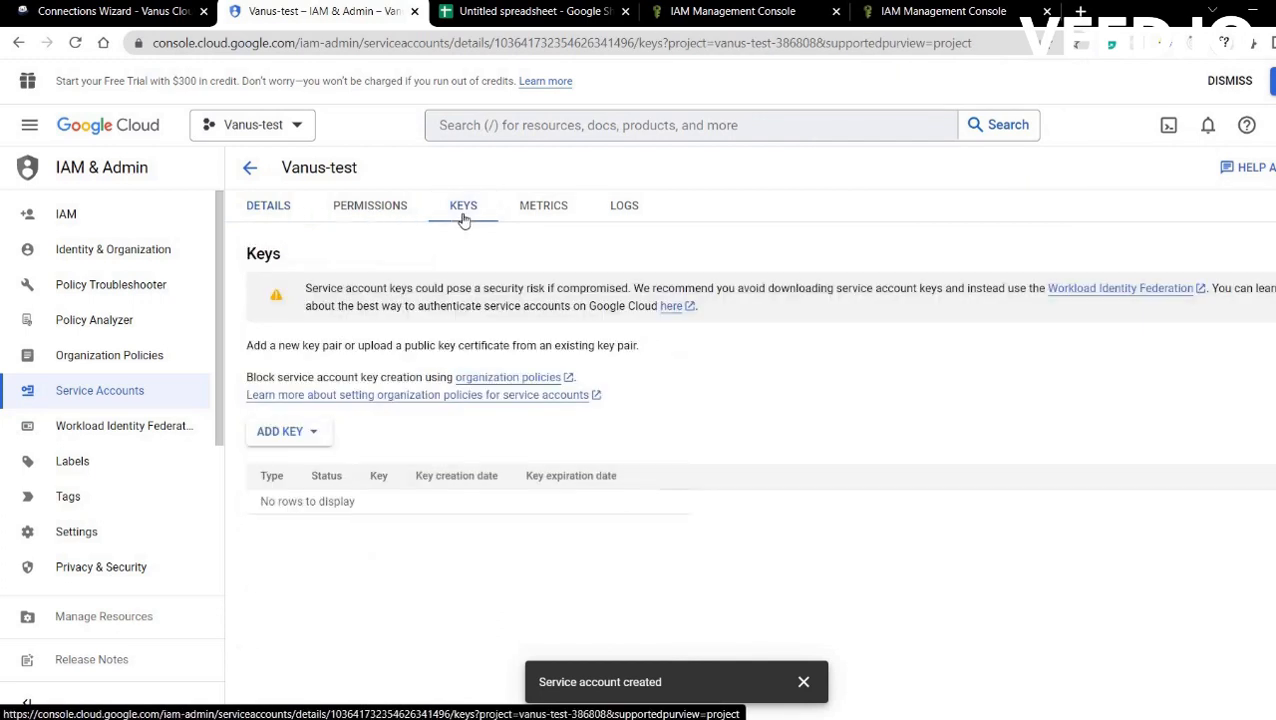
{"action": "left_click", "coordinate": [285, 431]}
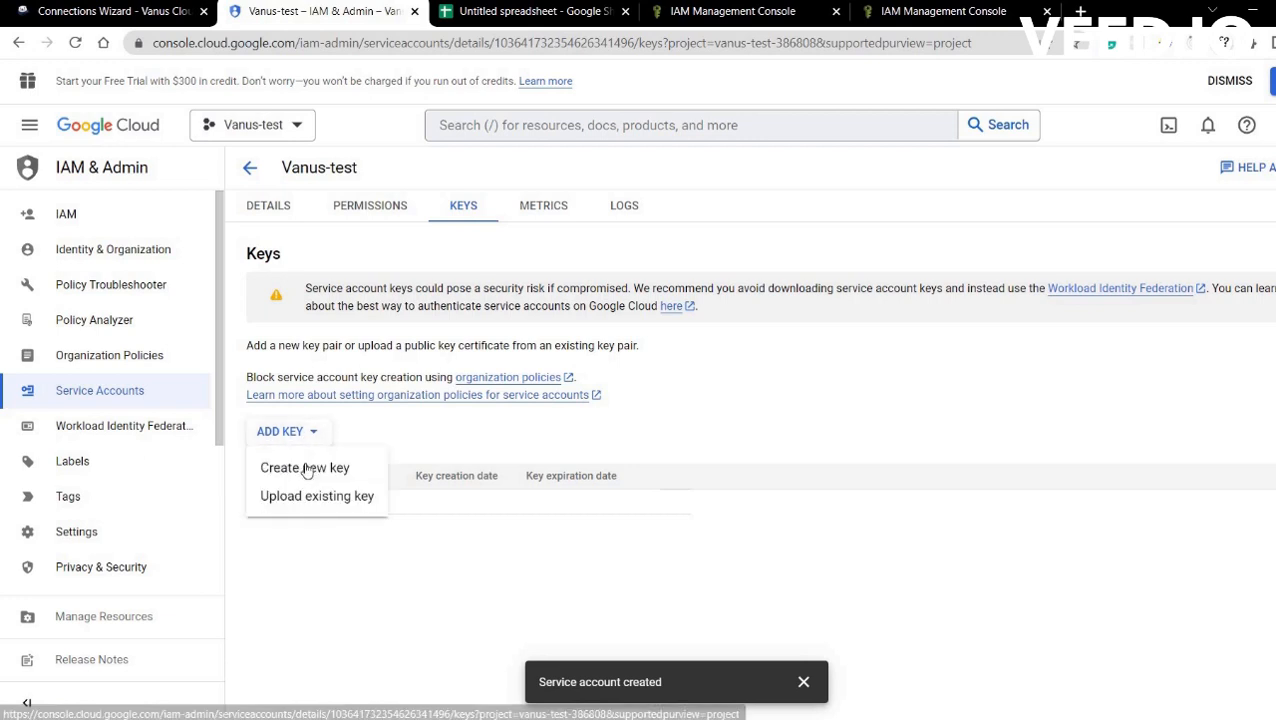
{"action": "left_click", "coordinate": [310, 467]}
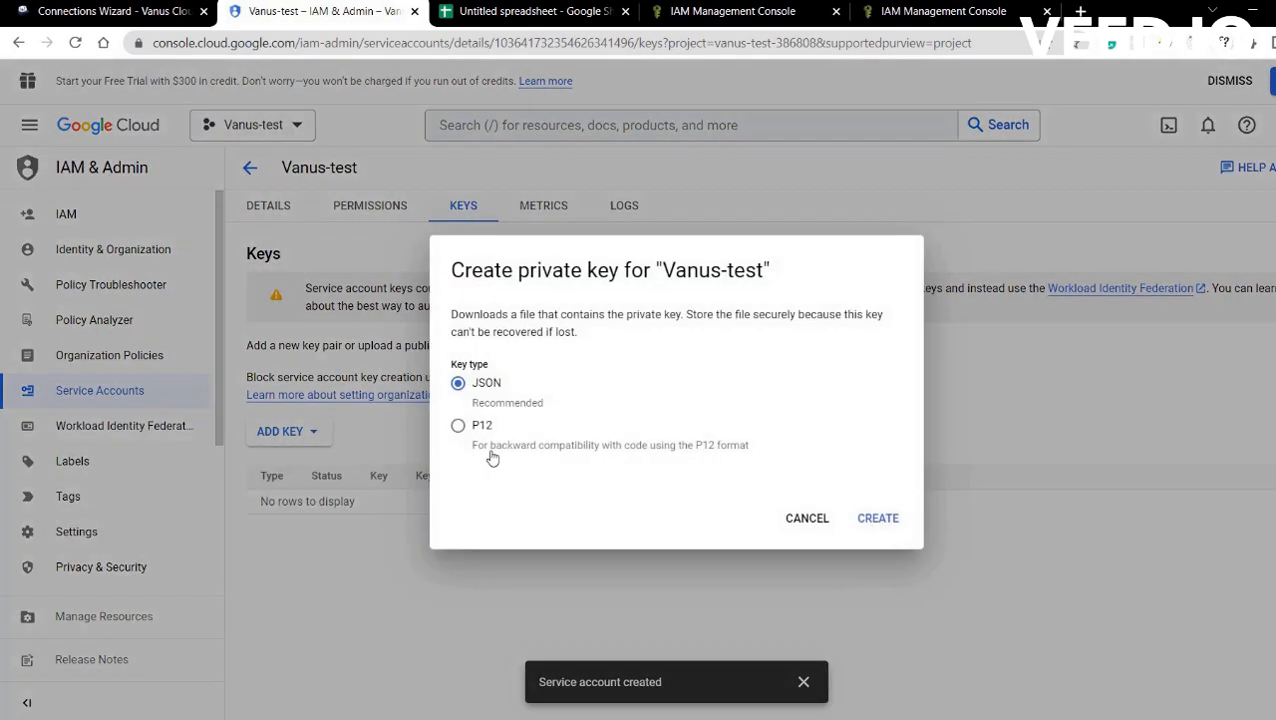
{"action": "left_click", "coordinate": [887, 522]}
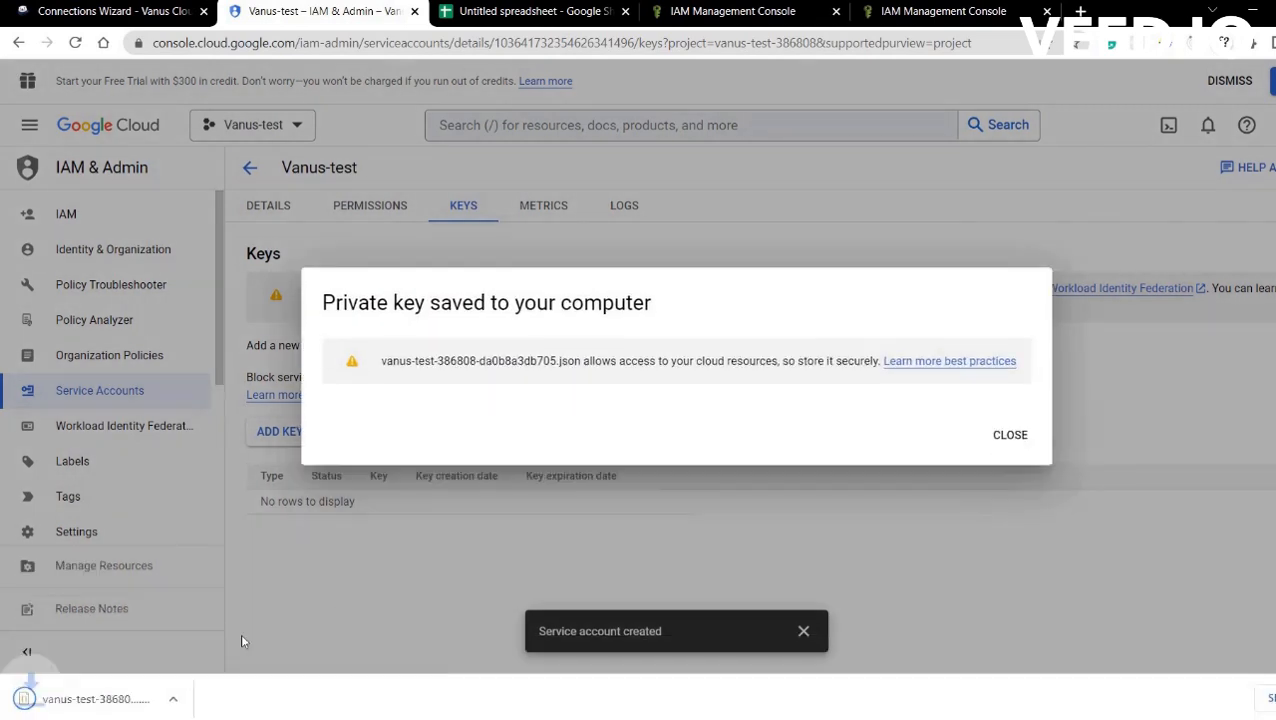
Show the downloaded key file in its Downloads folder.
{"action": "left_click", "coordinate": [1010, 437]}
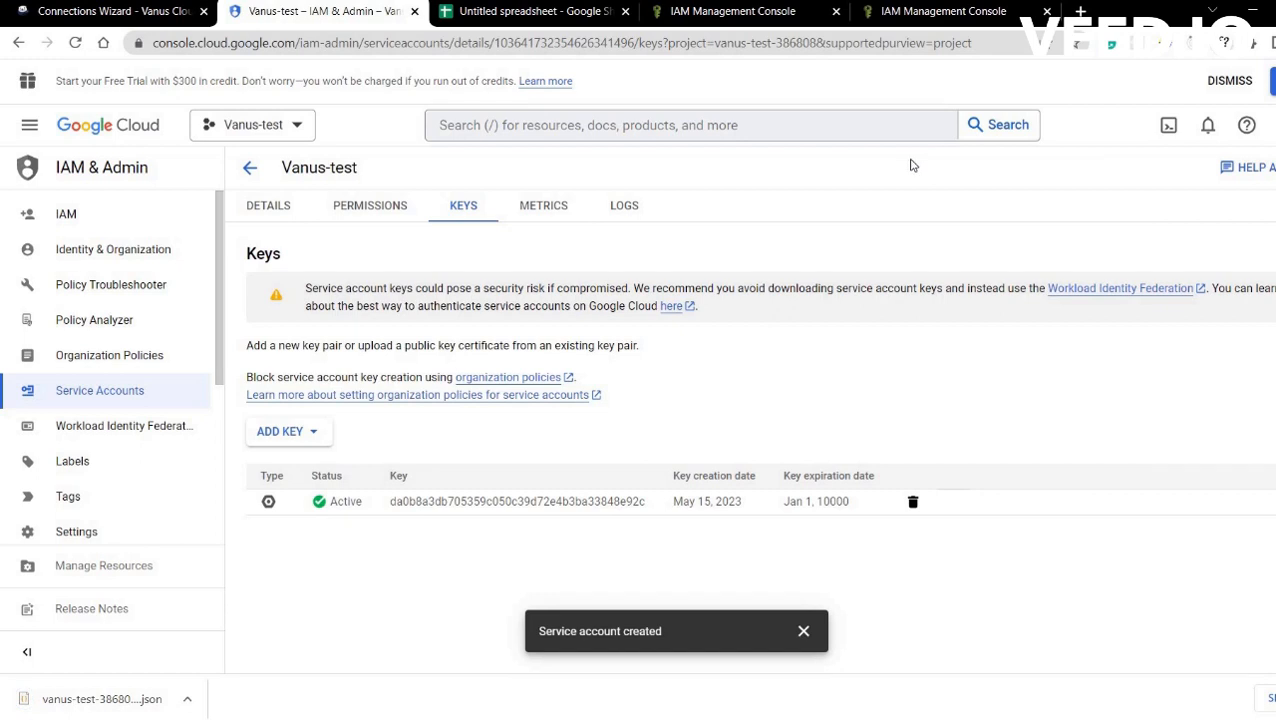
{"action": "left_click", "coordinate": [187, 699]}
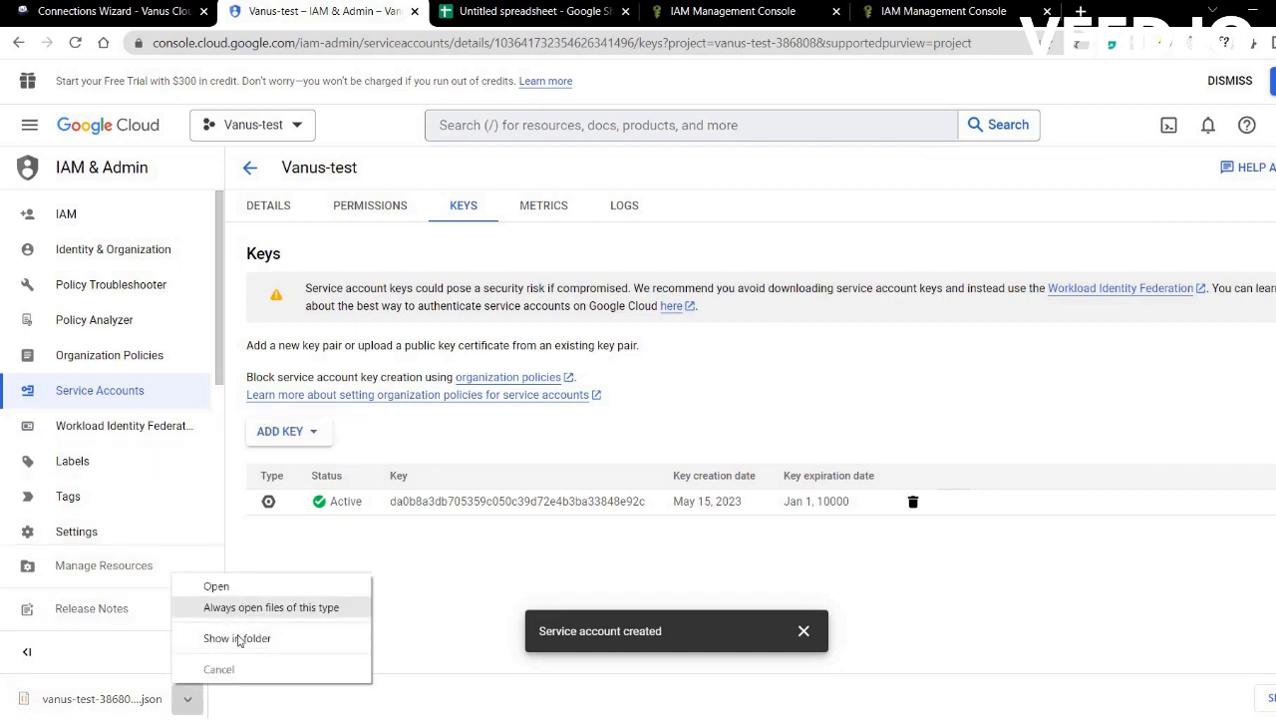
{"action": "left_click", "coordinate": [238, 639]}
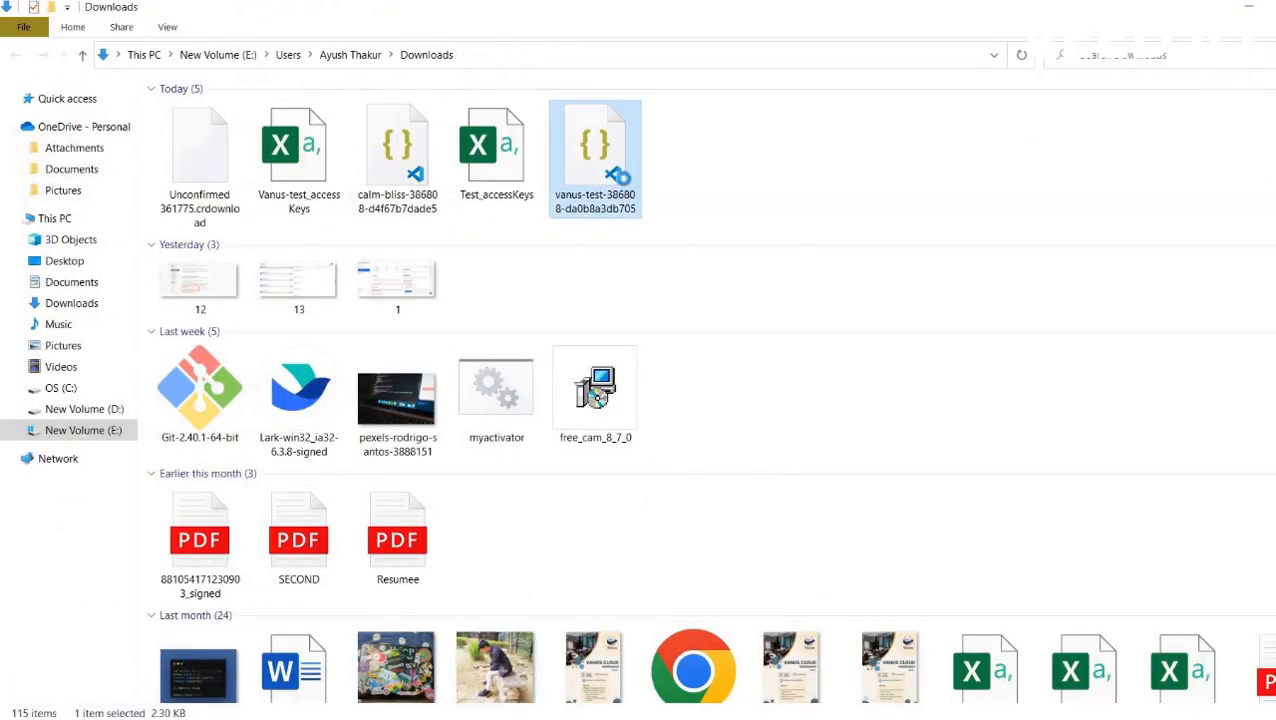
Open the vanus-test-386808-da0b8a3db705 key in Notepad, copy all its JSON, and return to Chrome.
{"action": "right_click", "coordinate": [626, 183]}
{"action": "mouse_move", "coordinate": [606, 291]}
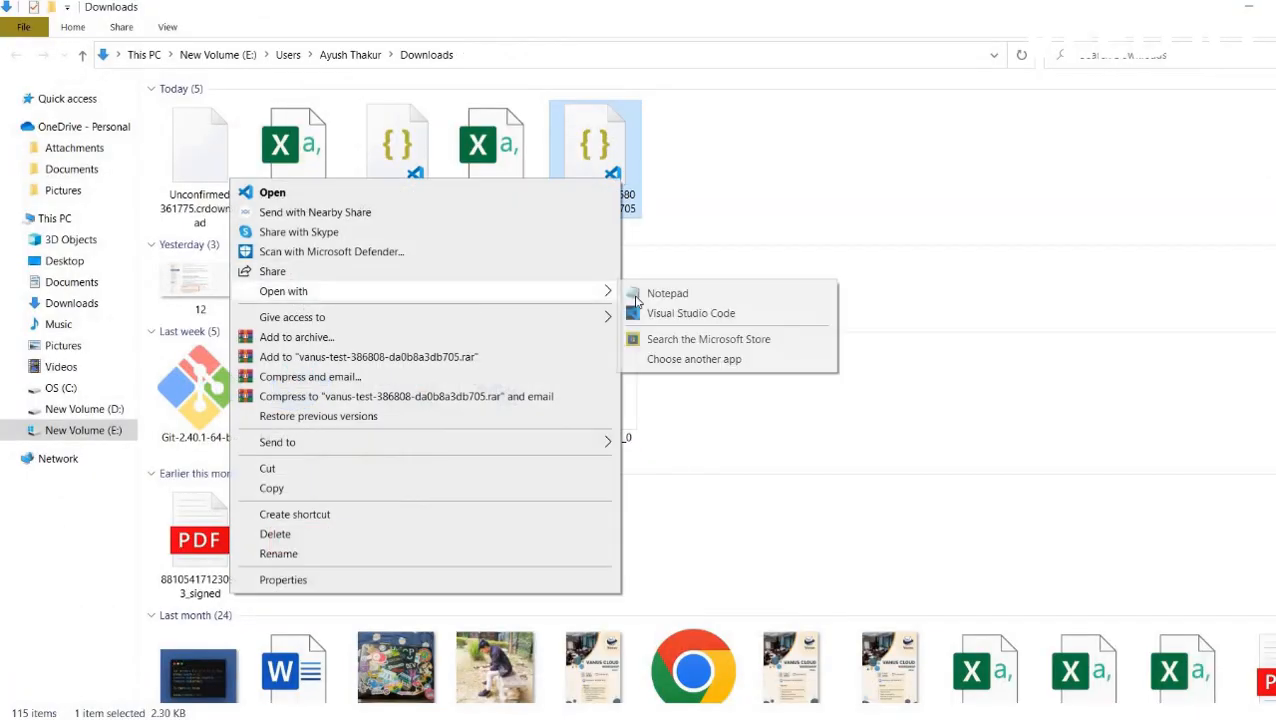
{"action": "left_click", "coordinate": [667, 293]}
{"action": "key", "text": "ctrl+a"}
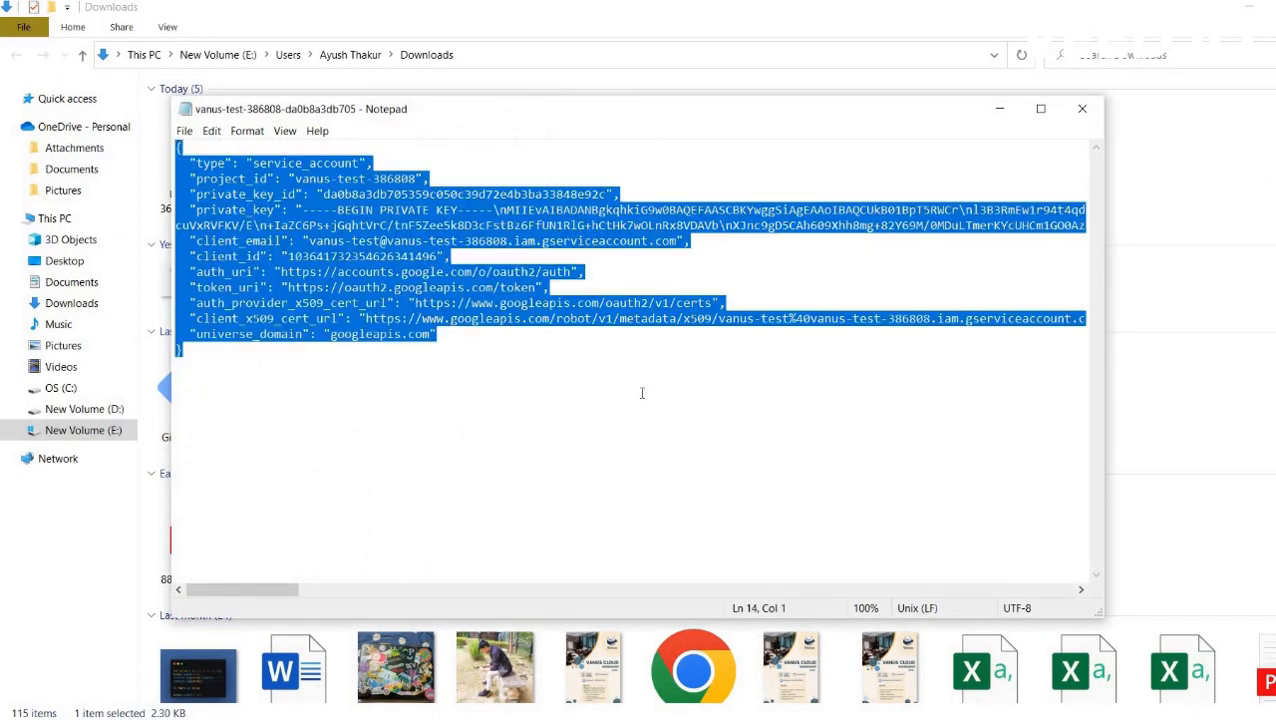
{"action": "key", "text": "alt+Tab"}
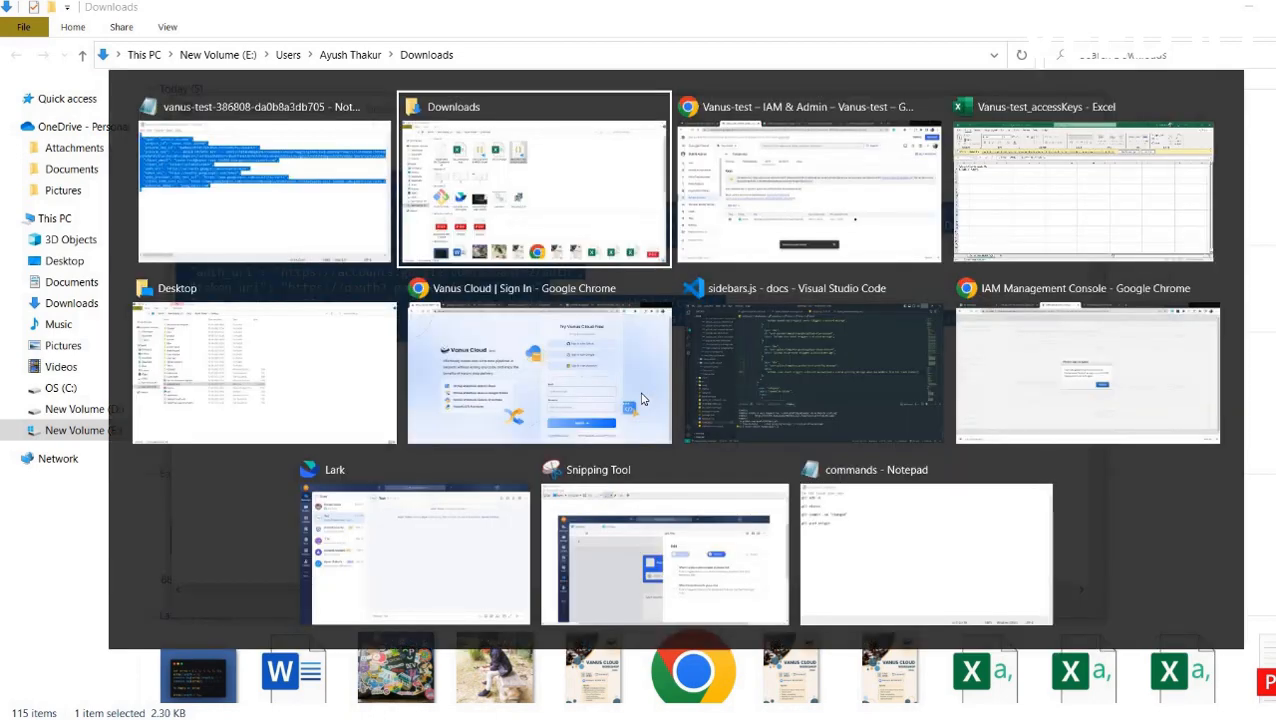
{"action": "key", "text": "alt+Tab"}
Paste the service-account JSON into Credentials and submit the connection with Default Sheet Name Sheet1.
{"action": "left_click", "coordinate": [124, 13]}
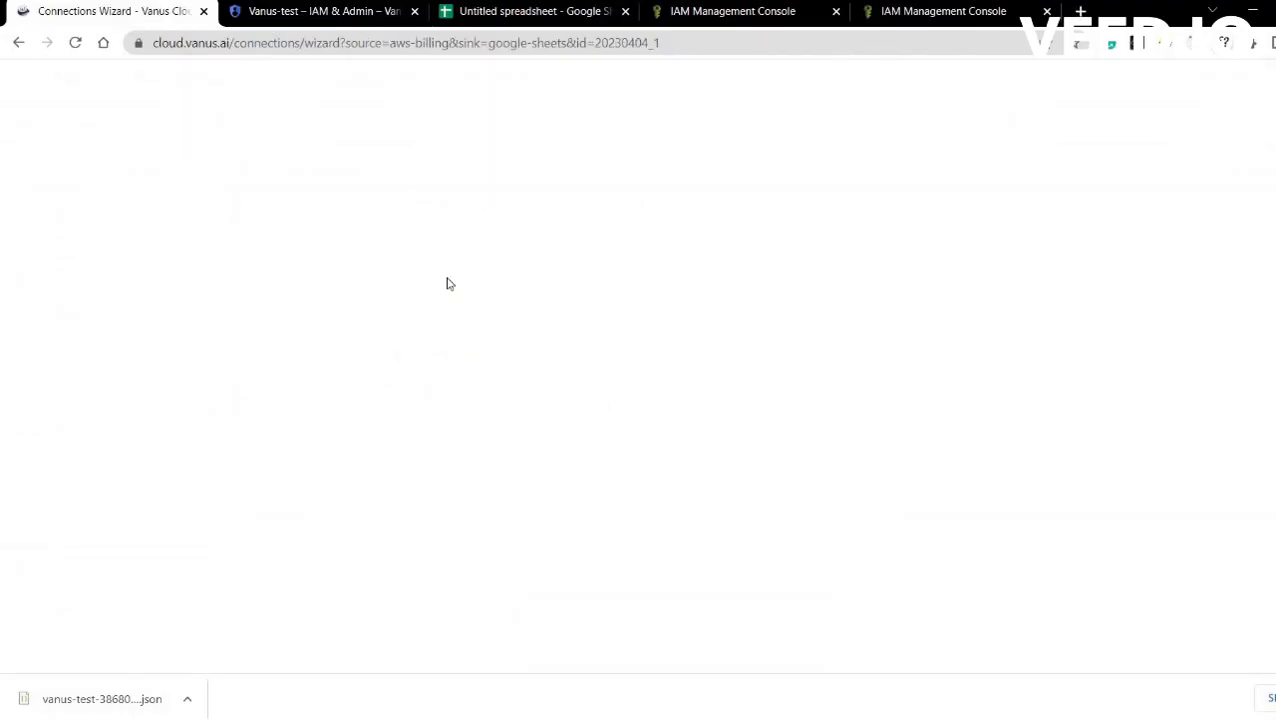
{"action": "left_click", "coordinate": [449, 481]}
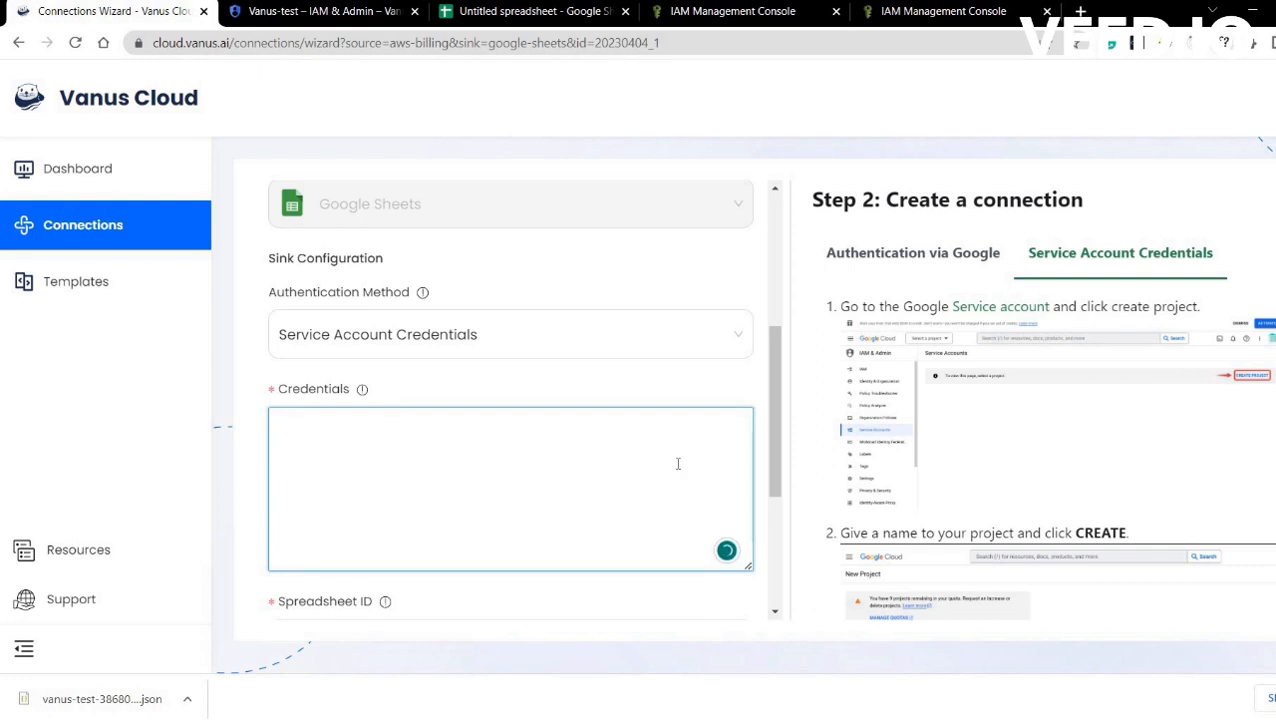
{"action": "key", "text": "ctrl+v"}
{"action": "left_click_drag", "start_coordinate": [776, 470], "coordinate": [765, 563]}
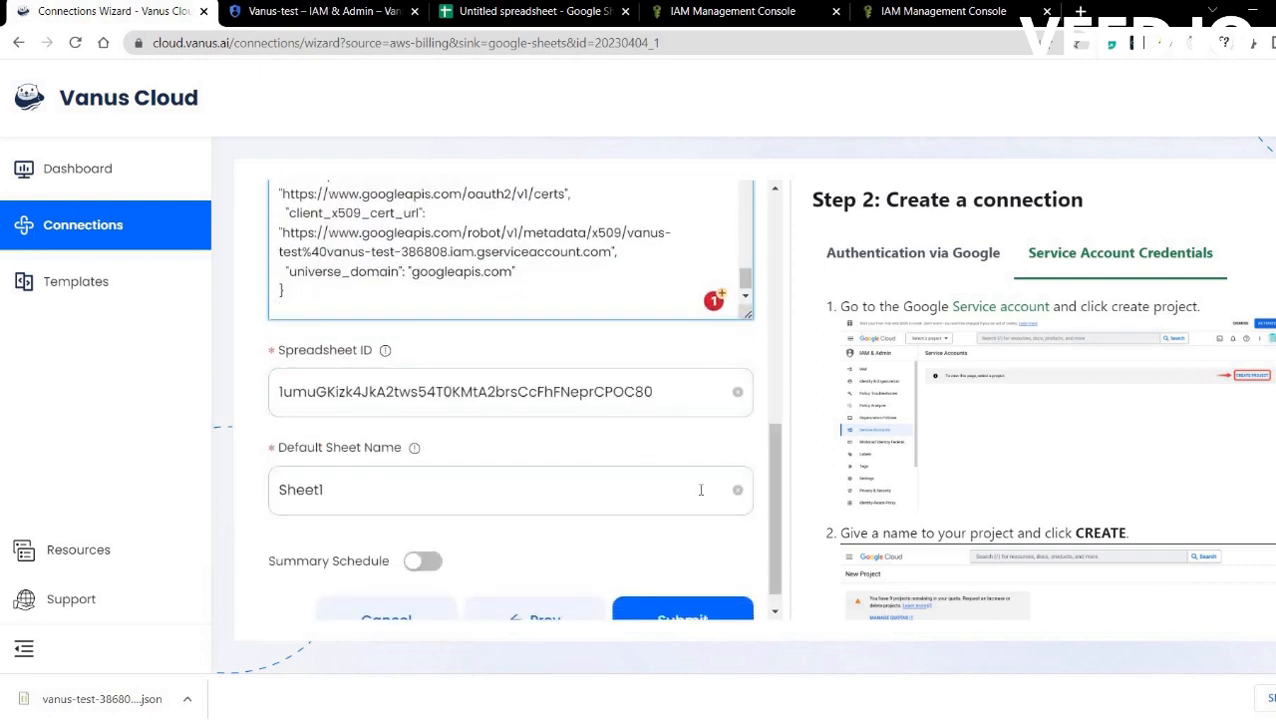
{"action": "scroll", "coordinate": [457, 472], "scroll_direction": "down", "scroll_amount": 1}
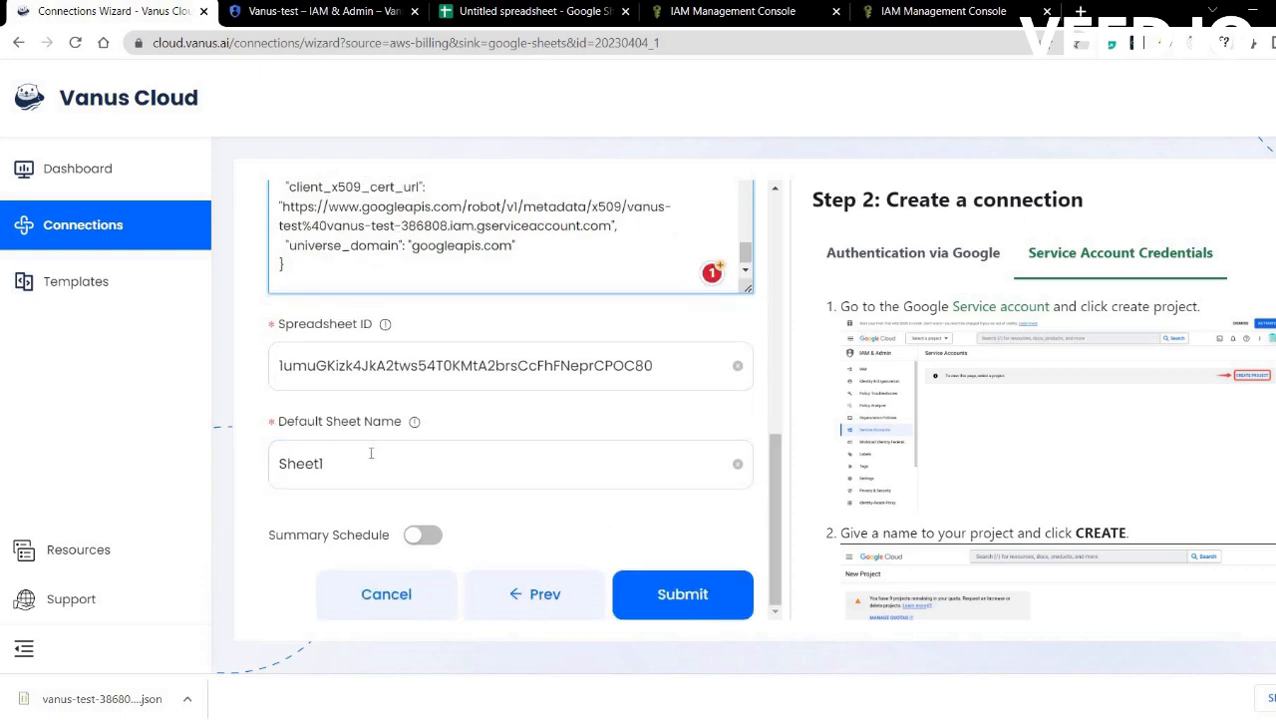
{"action": "left_click", "coordinate": [372, 455]}
{"action": "left_click", "coordinate": [682, 596]}
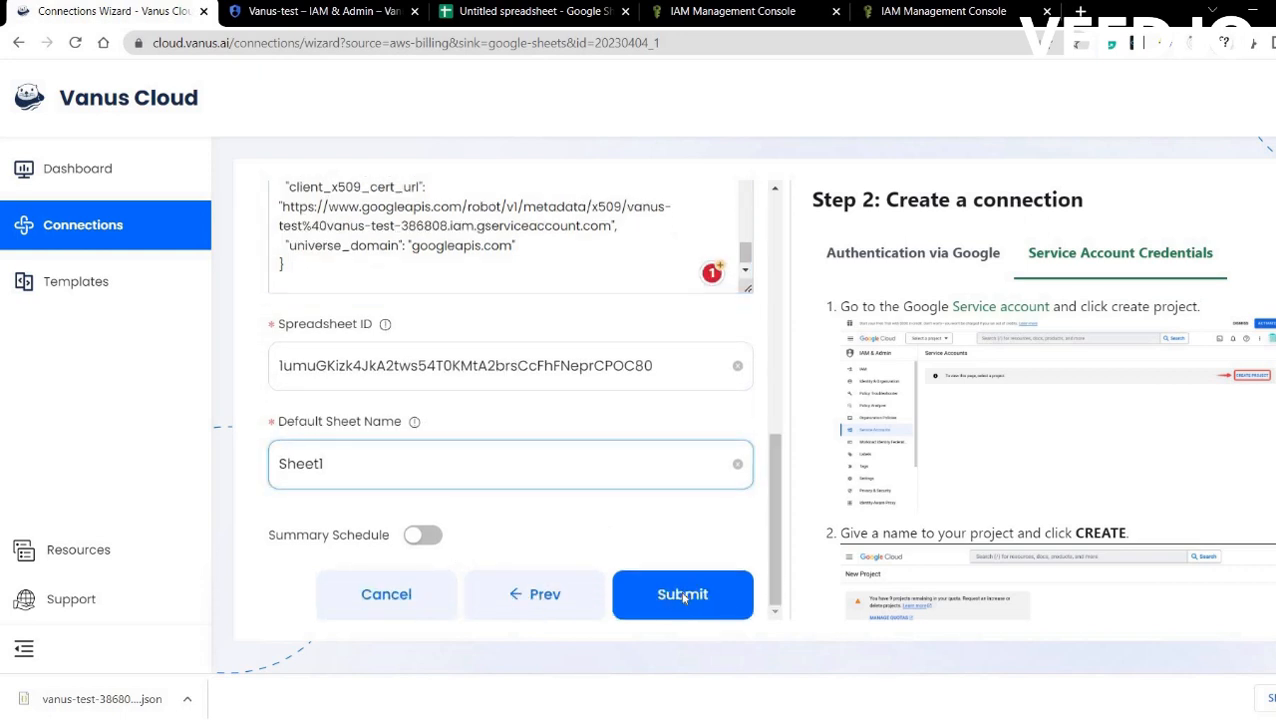